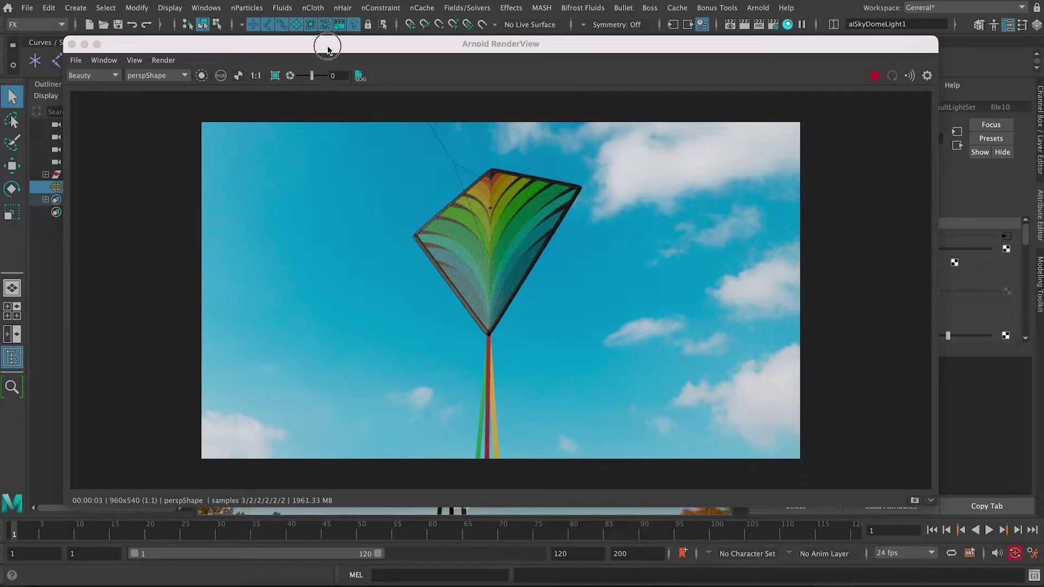
- Drag the Arnold RenderView window showing the finished 960x540 kite render aside
{"action": "left_click_drag", "start_coordinate": [327, 49], "coordinate": [324, 47]}
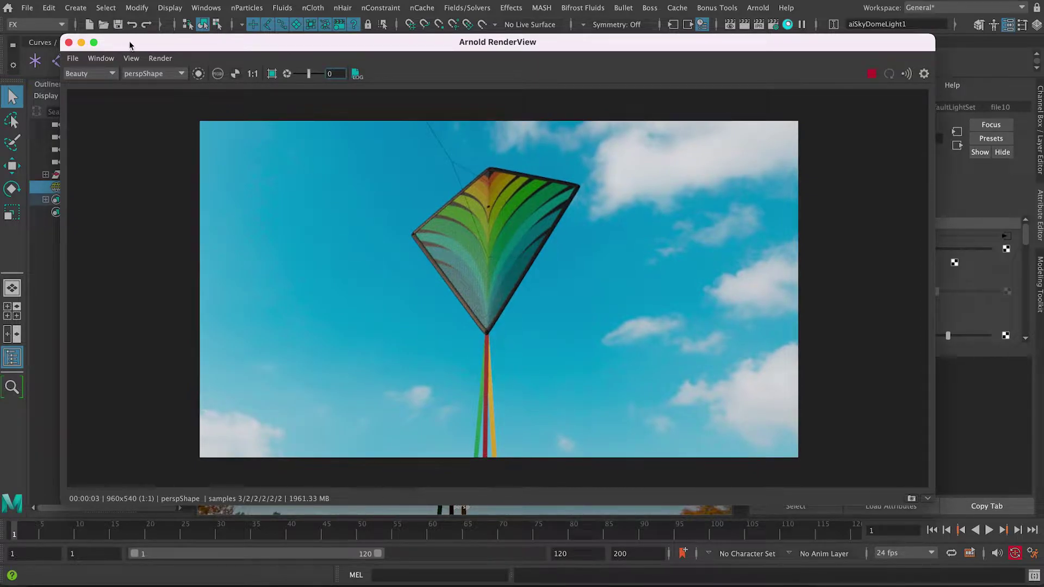
{"action": "left_click_drag", "start_coordinate": [133, 46], "coordinate": [129, 44]}
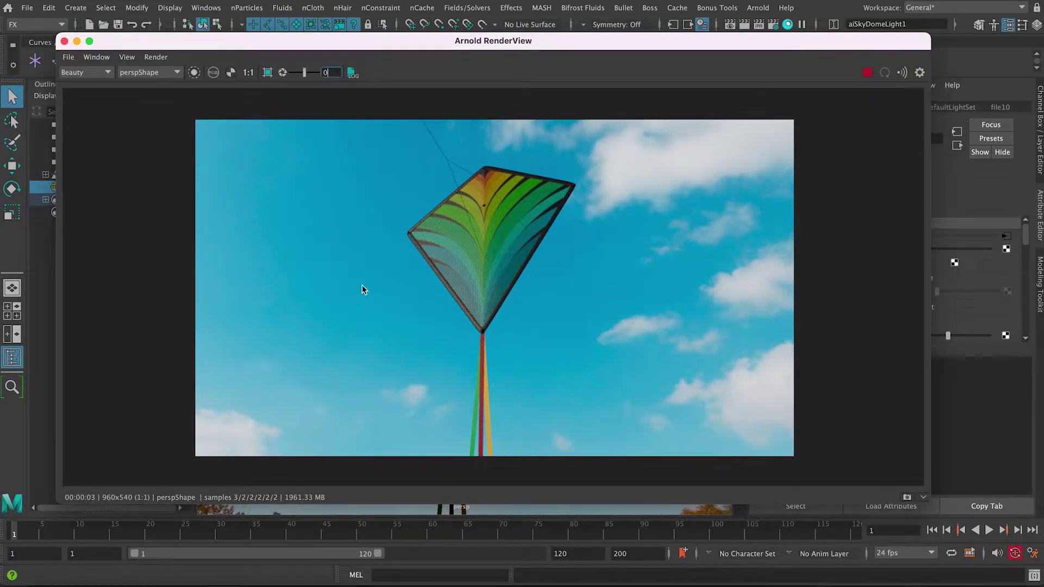
- Hide the render preview, tumble around the kite toward the sky, and open the sourceimages folder
{"action": "left_click", "coordinate": [76, 43]}
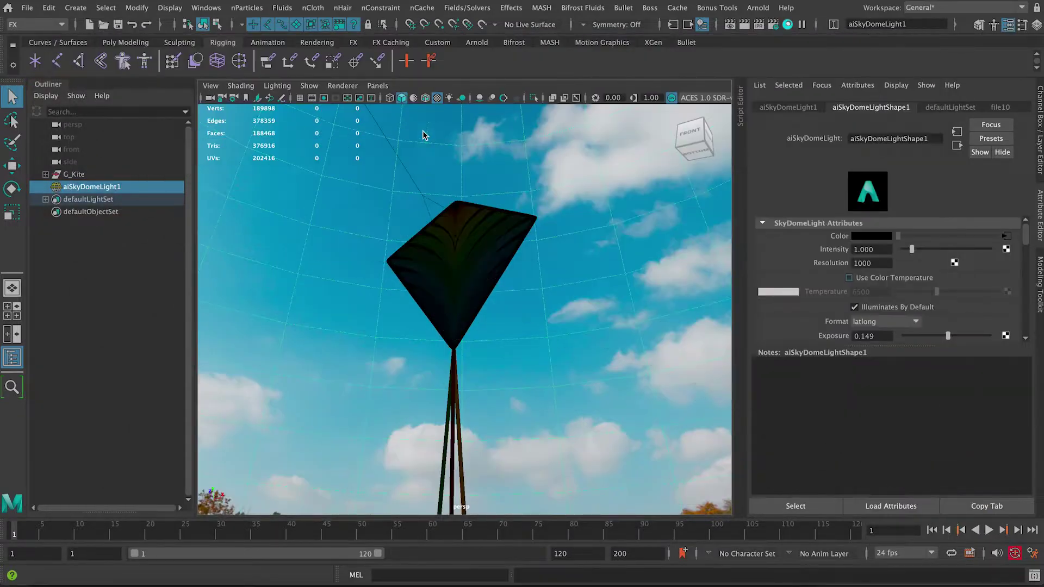
{"action": "left_click_drag", "start_coordinate": [424, 132], "coordinate": [478, 282], "text": "alt"}
{"action": "left_click_drag", "start_coordinate": [503, 320], "coordinate": [552, 303], "text": "alt"}
{"action": "right_click_drag", "start_coordinate": [510, 261], "coordinate": [487, 263], "text": "alt"}
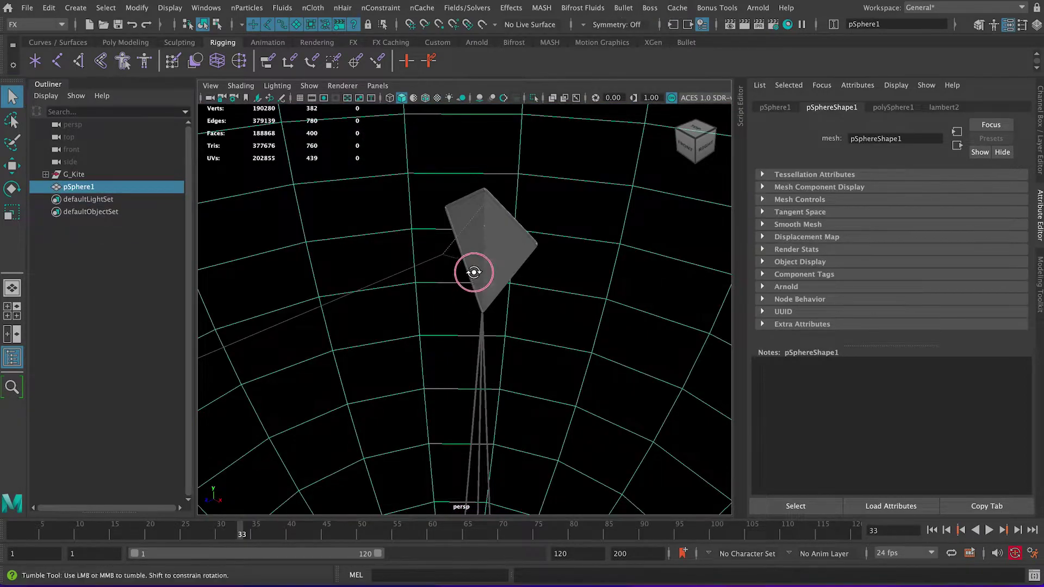
{"action": "left_click_drag", "start_coordinate": [473, 272], "coordinate": [474, 268], "text": "alt"}
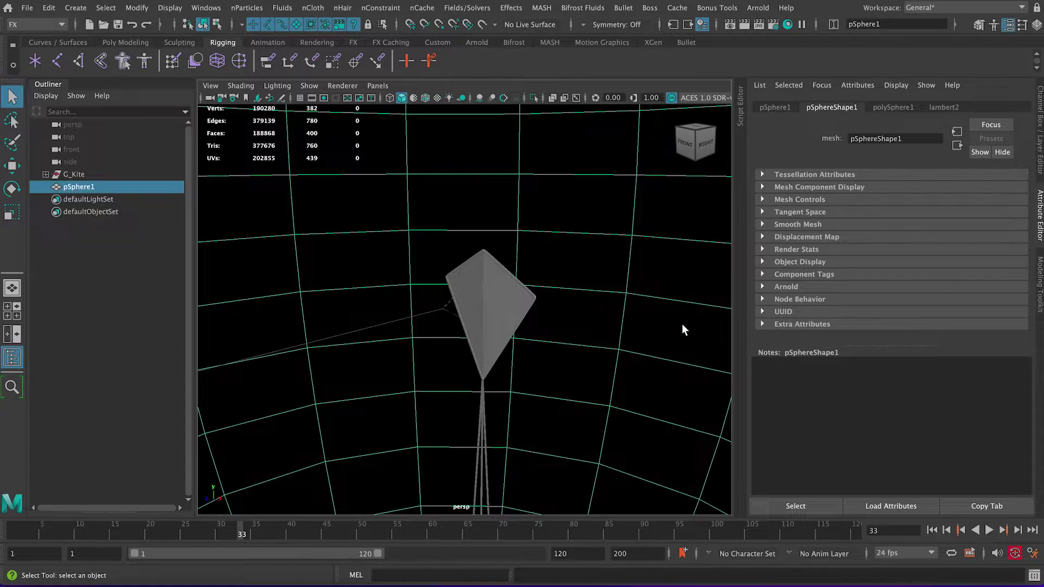
{"action": "left_click", "coordinate": [985, 571]}
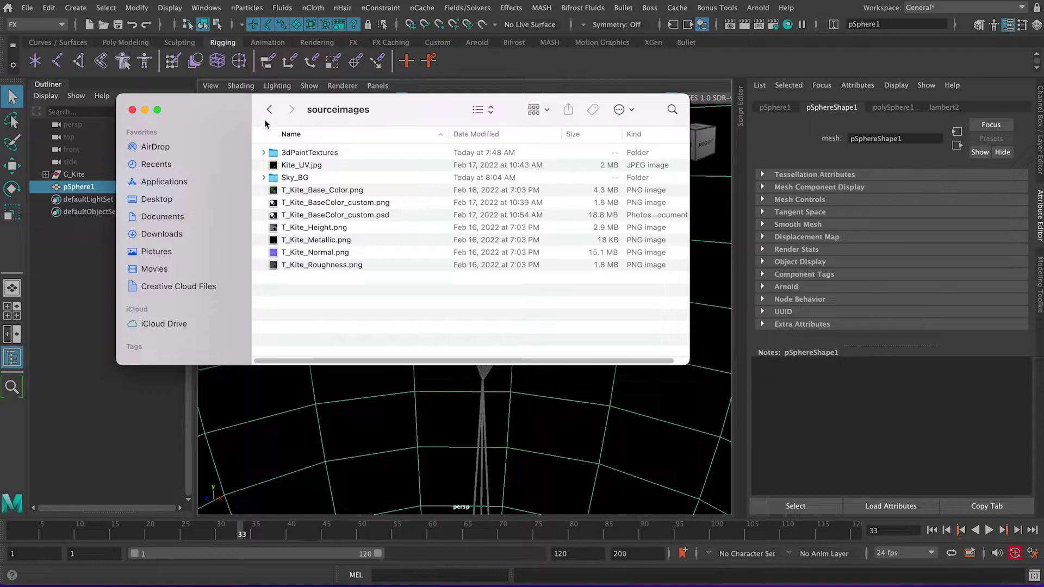
- Confirm Source Images points to sourceimages in the Project Window, cancel, and hide the Finder listing
{"action": "left_click", "coordinate": [27, 8]}
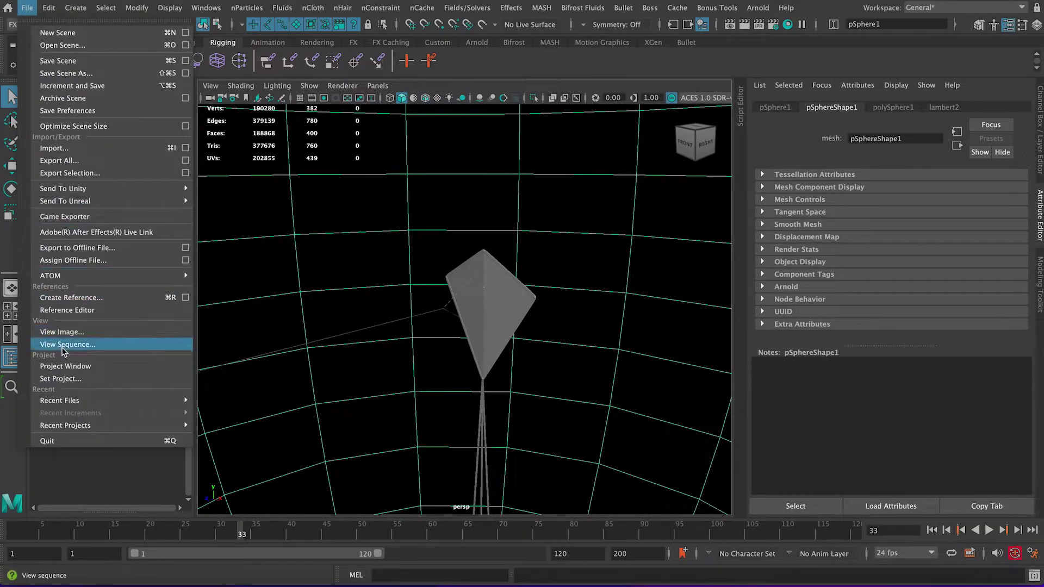
{"action": "left_click", "coordinate": [72, 368]}
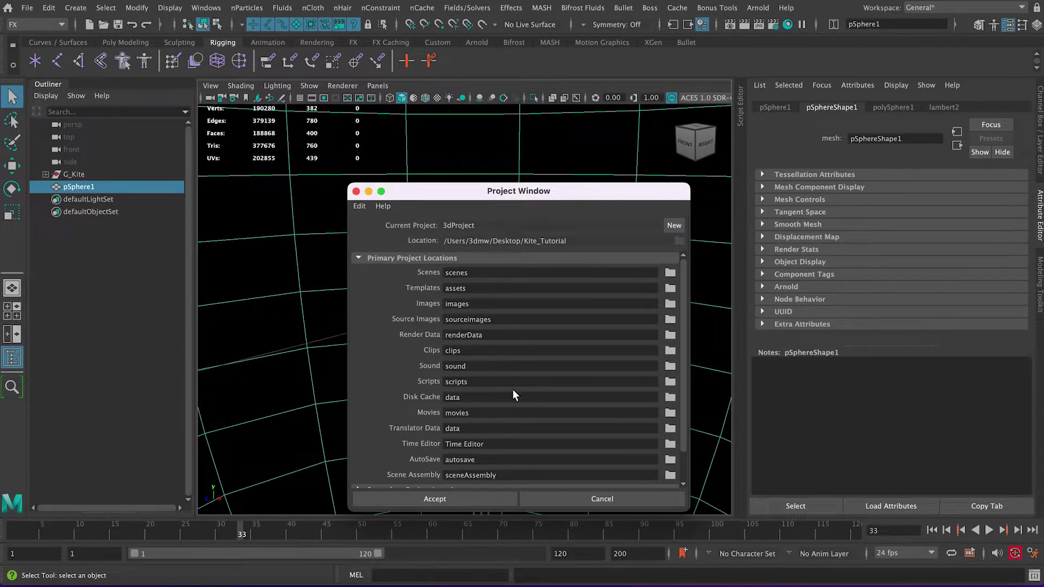
{"action": "left_click", "coordinate": [603, 497]}
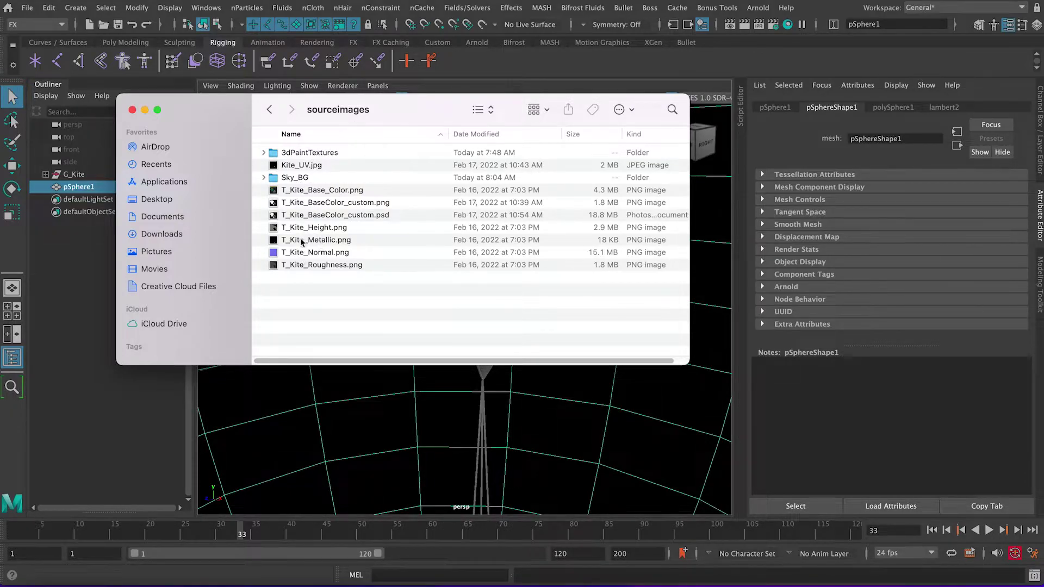
{"action": "left_click", "coordinate": [145, 110]}
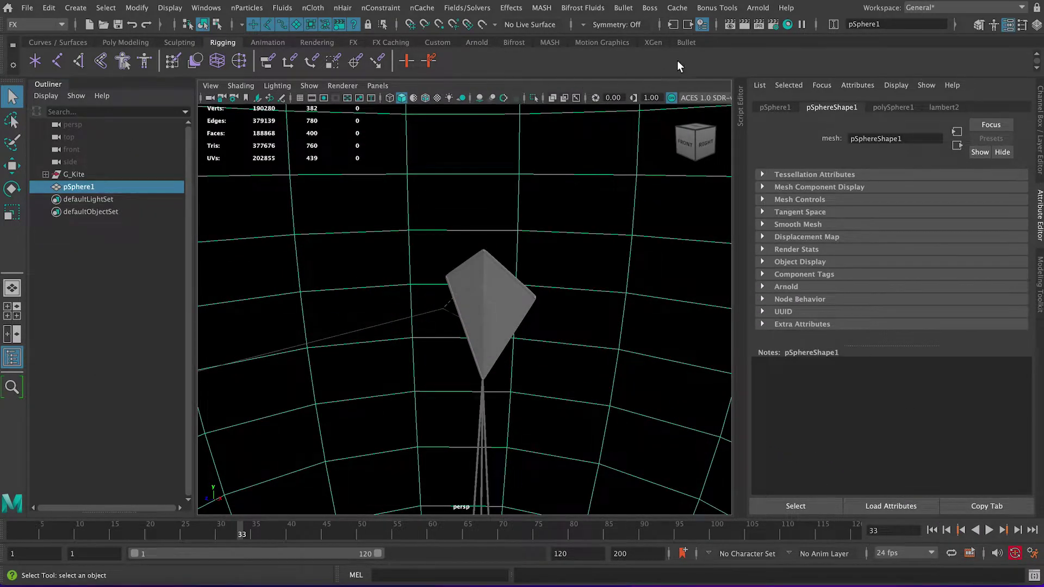
- List the texture nodes in Hypershade and select the 'Sky' folder name in file10's image path
{"action": "left_click", "coordinate": [788, 24]}
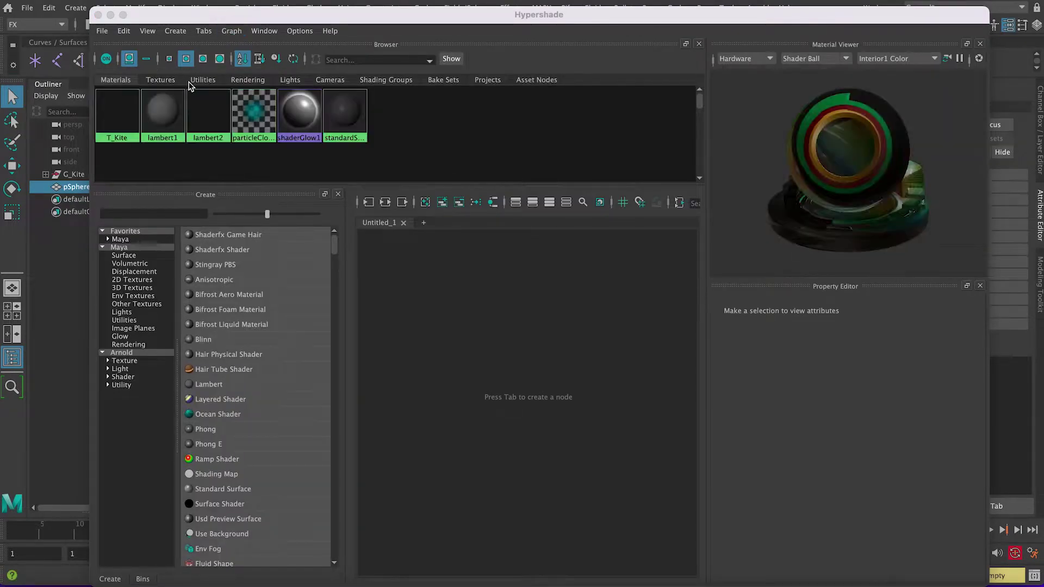
{"action": "left_click", "coordinate": [161, 80]}
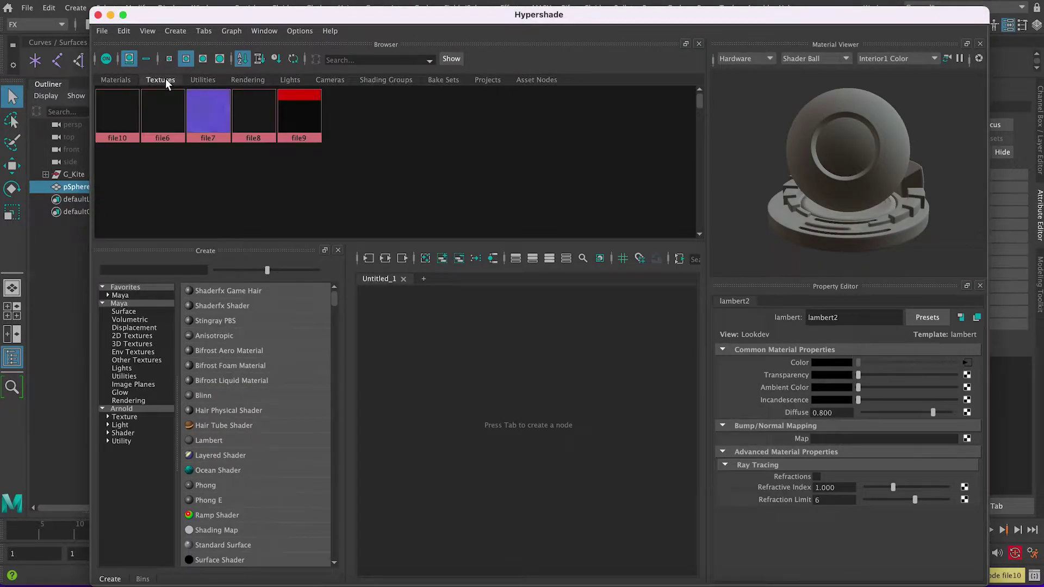
{"action": "left_click", "coordinate": [124, 115]}
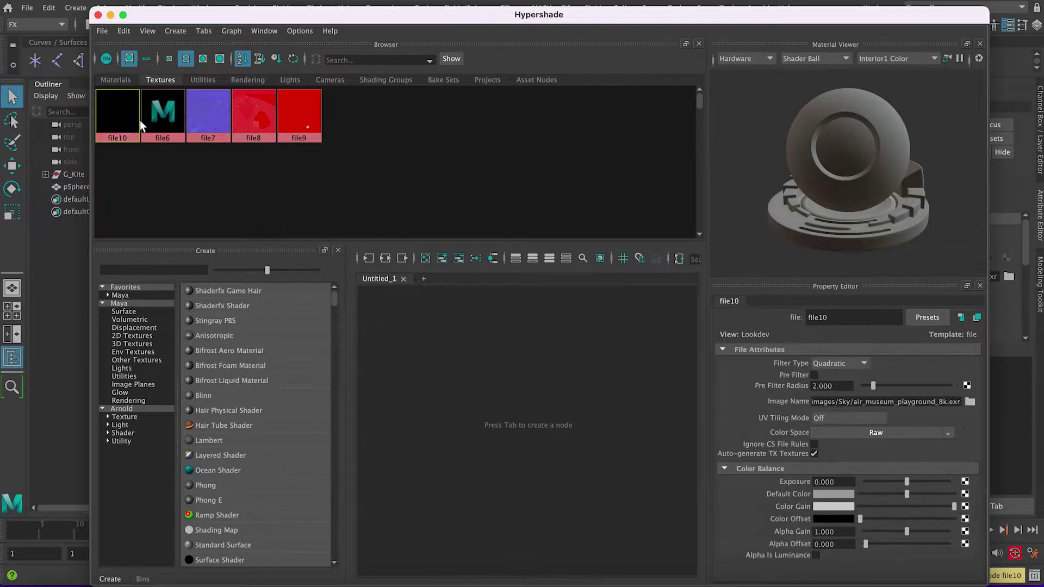
{"action": "mouse_move", "coordinate": [874, 402]}
{"action": "left_mouse_down"}
{"action": "mouse_move", "coordinate": [794, 405]}
{"action": "mouse_move", "coordinate": [865, 402]}
{"action": "left_mouse_up"}
{"action": "left_click", "coordinate": [830, 402]}
{"action": "left_click", "coordinate": [872, 403]}
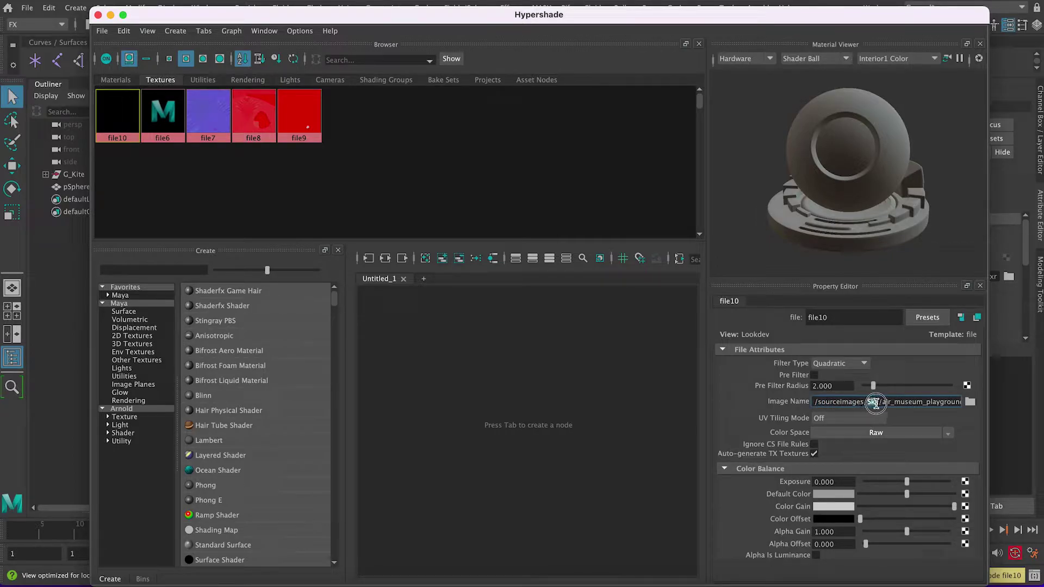
{"action": "double_click", "coordinate": [871, 402]}
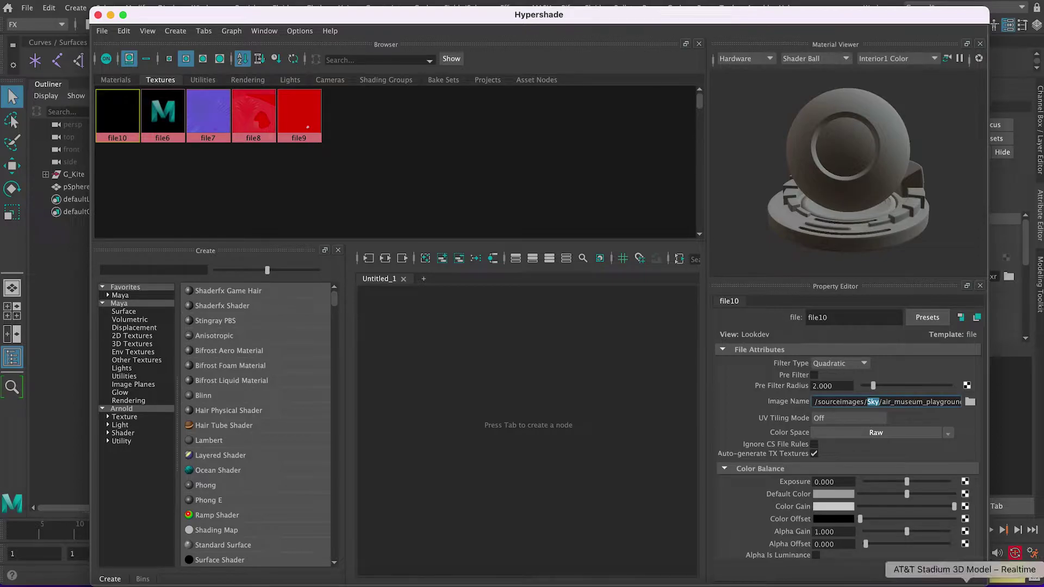
- Compare it against the actual Sky_BG folder in the sourceimages listing, then hide Finder
{"action": "left_click", "coordinate": [984, 582]}
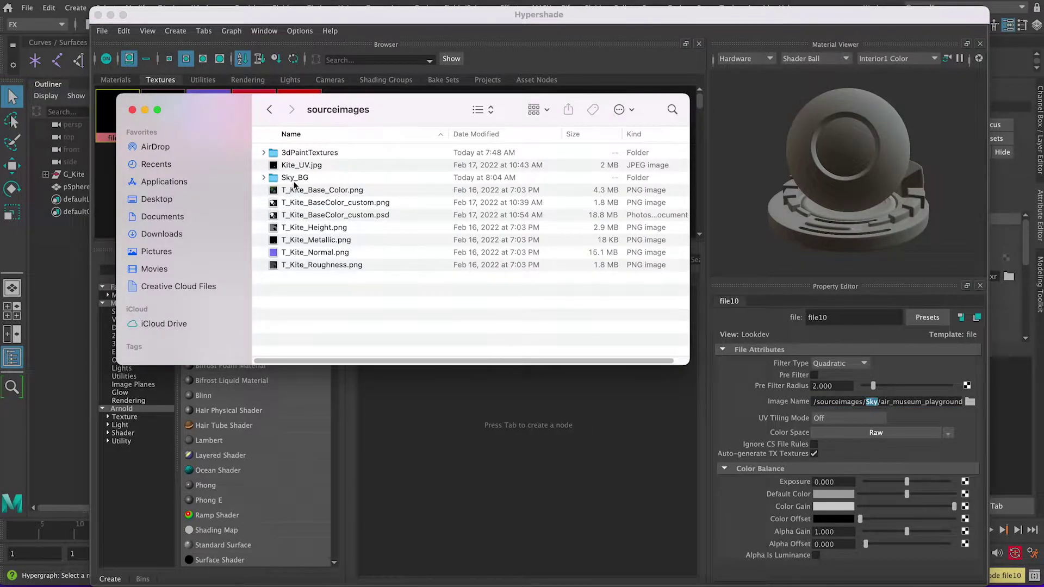
{"action": "left_click", "coordinate": [264, 178]}
{"action": "left_click", "coordinate": [265, 178]}
{"action": "left_click", "coordinate": [145, 110]}
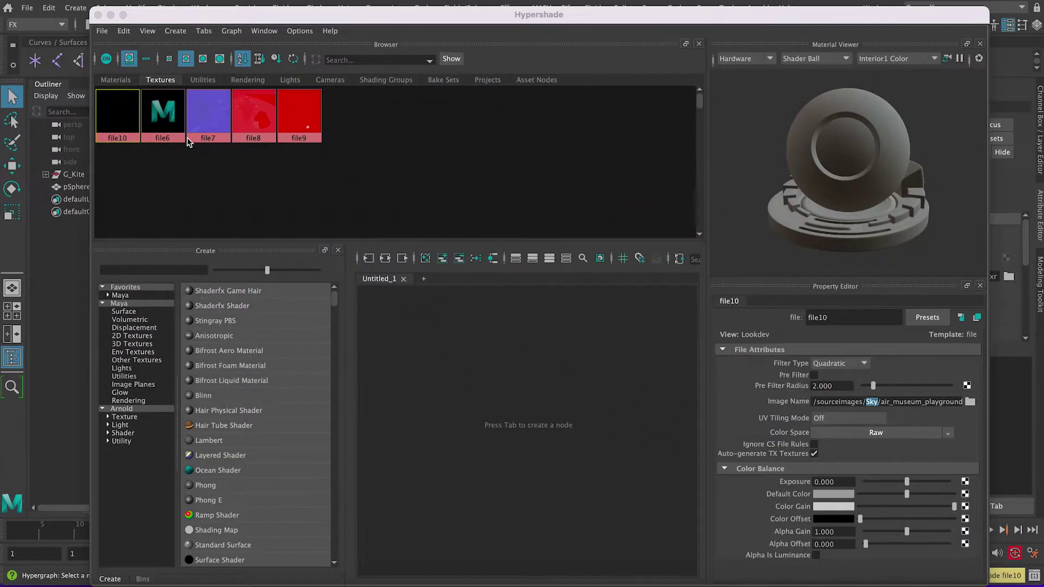
- Inspect the file6 base colour and file7 T_Kite_Normal.png image paths, then close Hypershade
{"action": "left_click", "coordinate": [172, 123]}
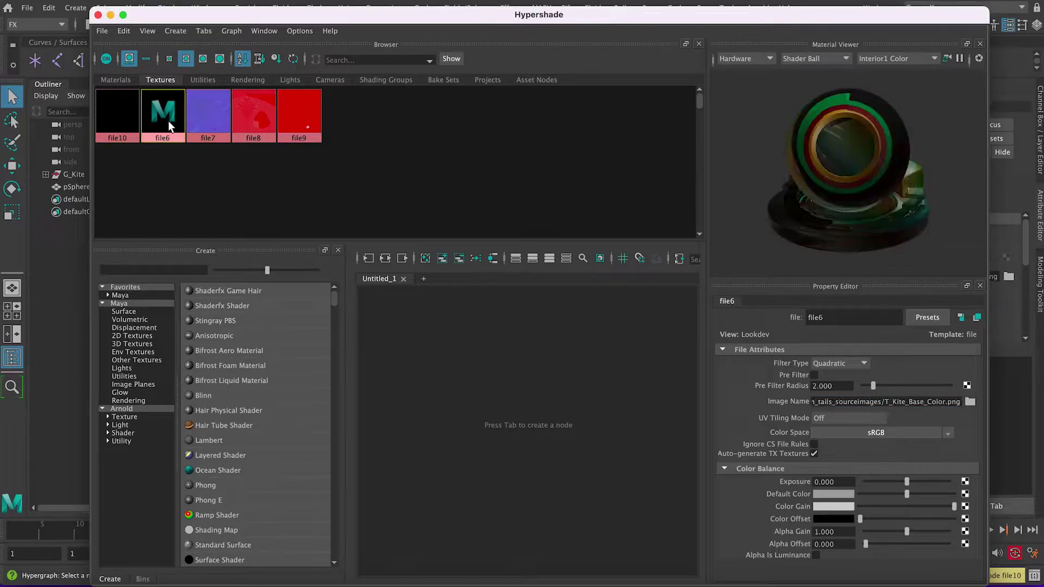
{"action": "left_click", "coordinate": [861, 404]}
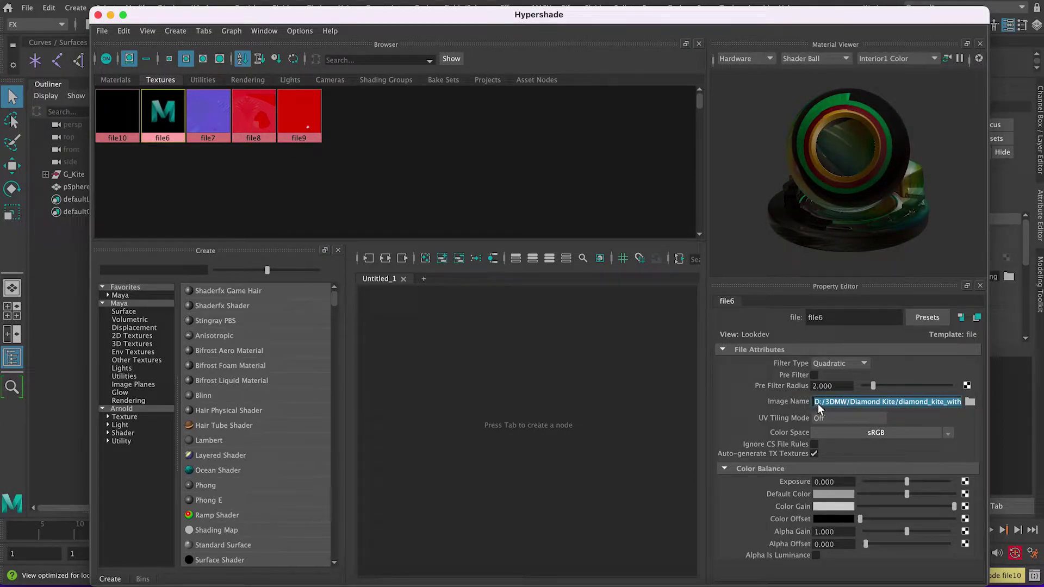
{"action": "left_click_drag", "start_coordinate": [819, 409], "coordinate": [938, 405]}
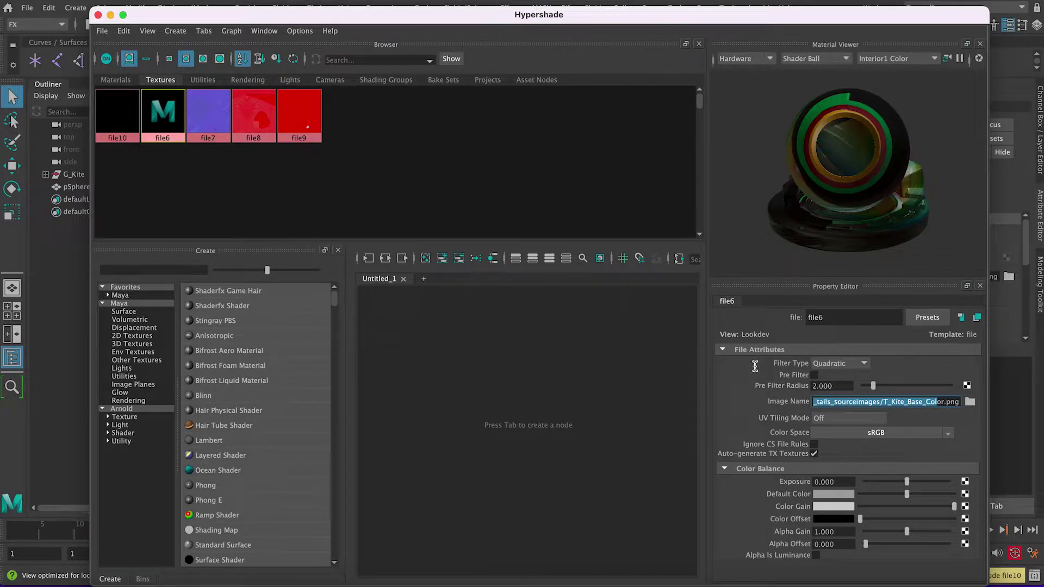
{"action": "left_click", "coordinate": [212, 130]}
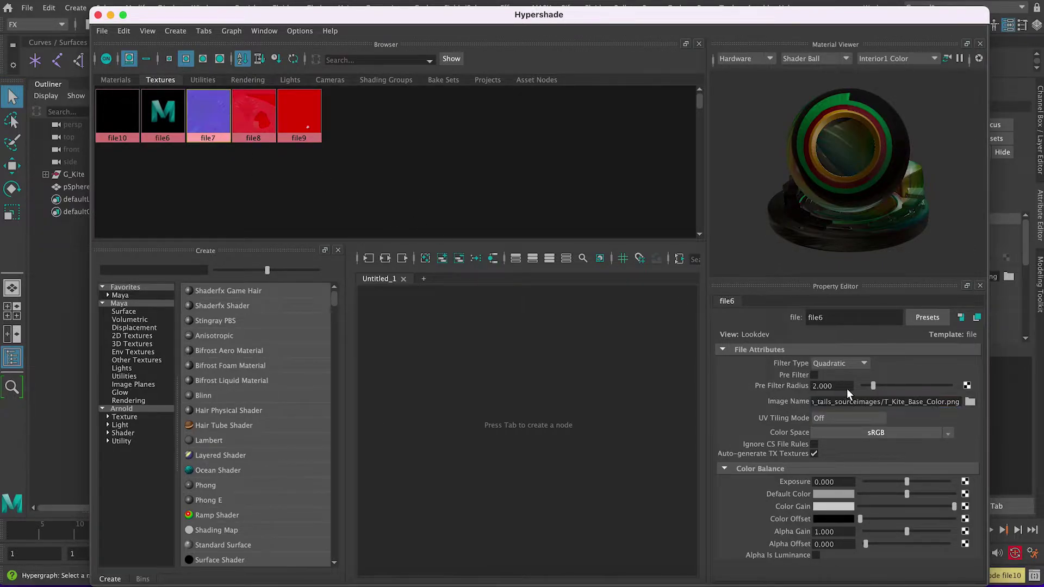
{"action": "left_click", "coordinate": [98, 15]}
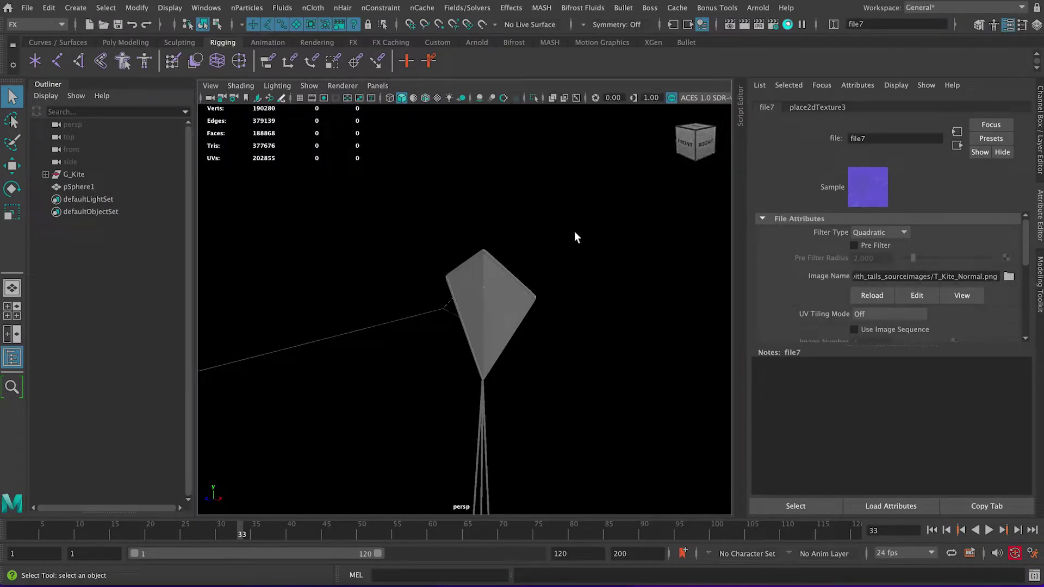
- Select pSphere1 and open file10 from lambert2's Color map to view its sourceimages/Sky path
{"action": "left_click", "coordinate": [574, 231]}
{"action": "left_click", "coordinate": [944, 107]}
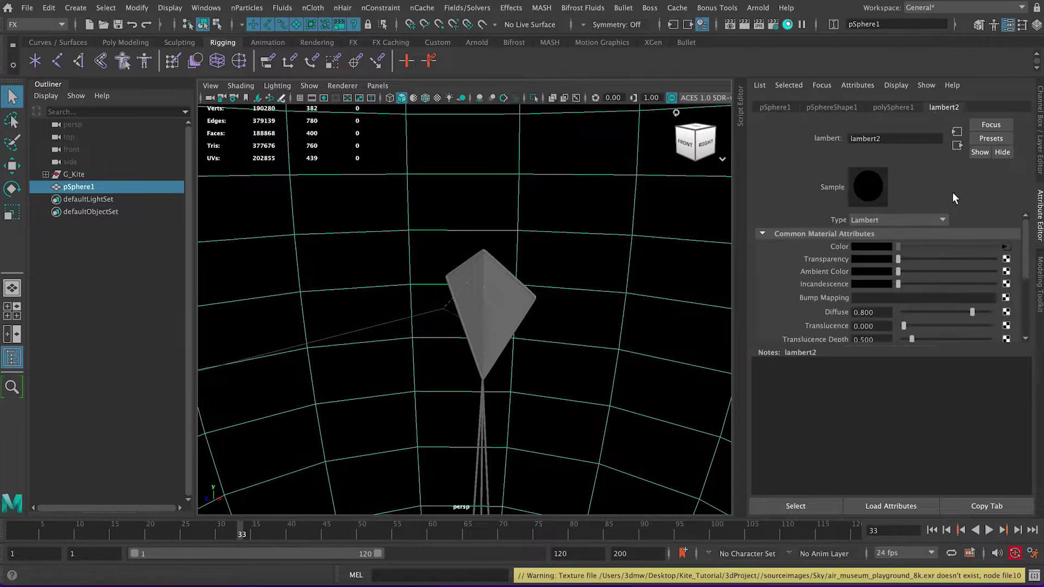
{"action": "left_click", "coordinate": [1006, 252]}
{"action": "left_click_drag", "start_coordinate": [879, 276], "coordinate": [827, 276]}
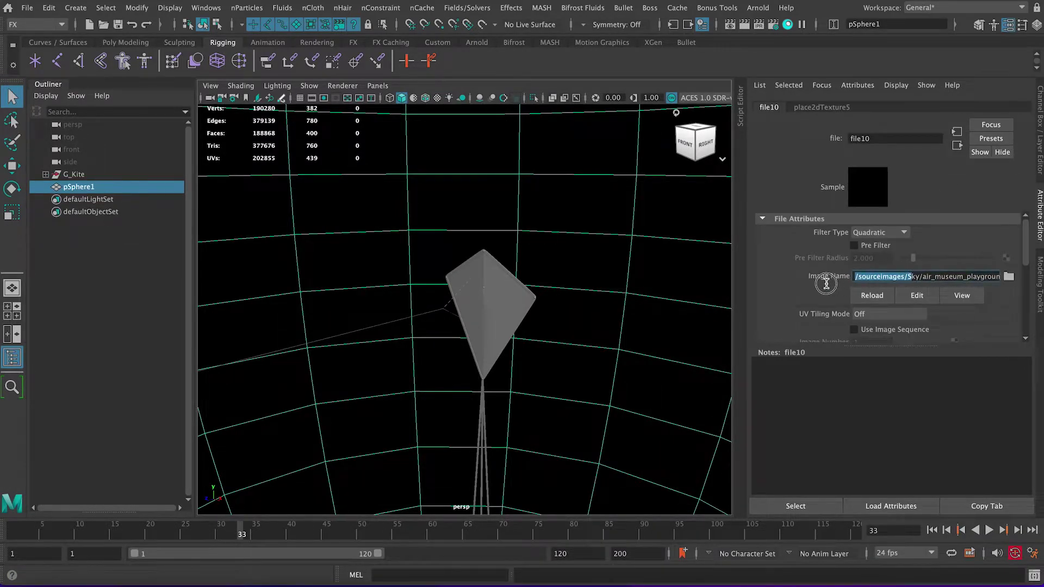
{"action": "left_click", "coordinate": [914, 278]}
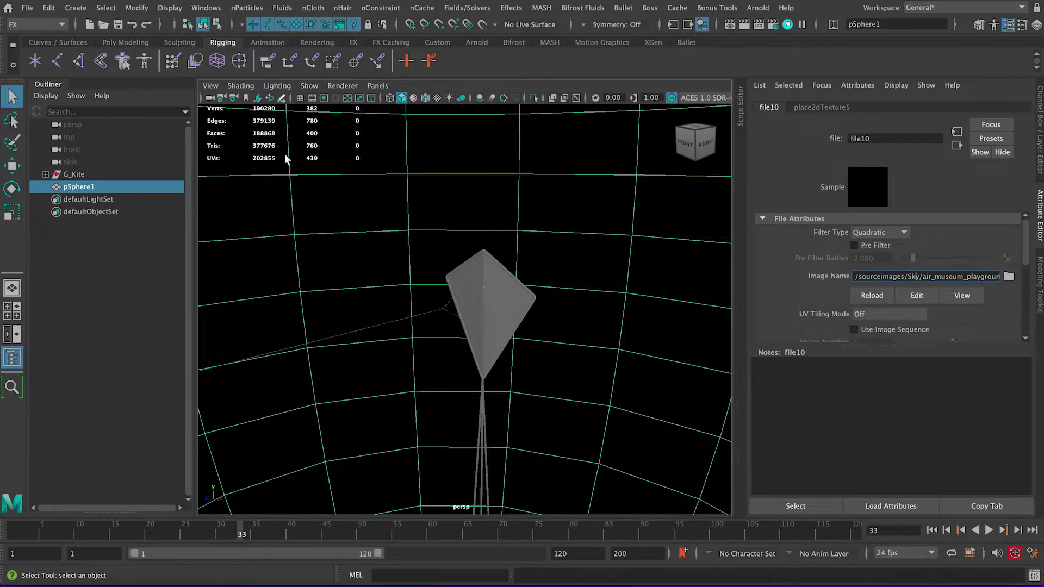
{"action": "left_click", "coordinate": [199, 8]}
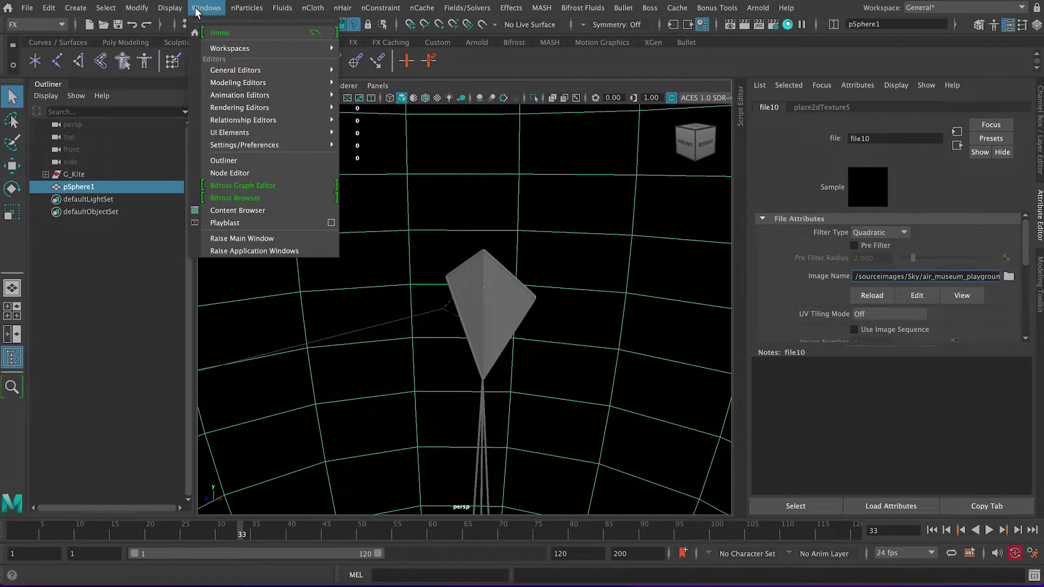
{"action": "mouse_move", "coordinate": [238, 72]}
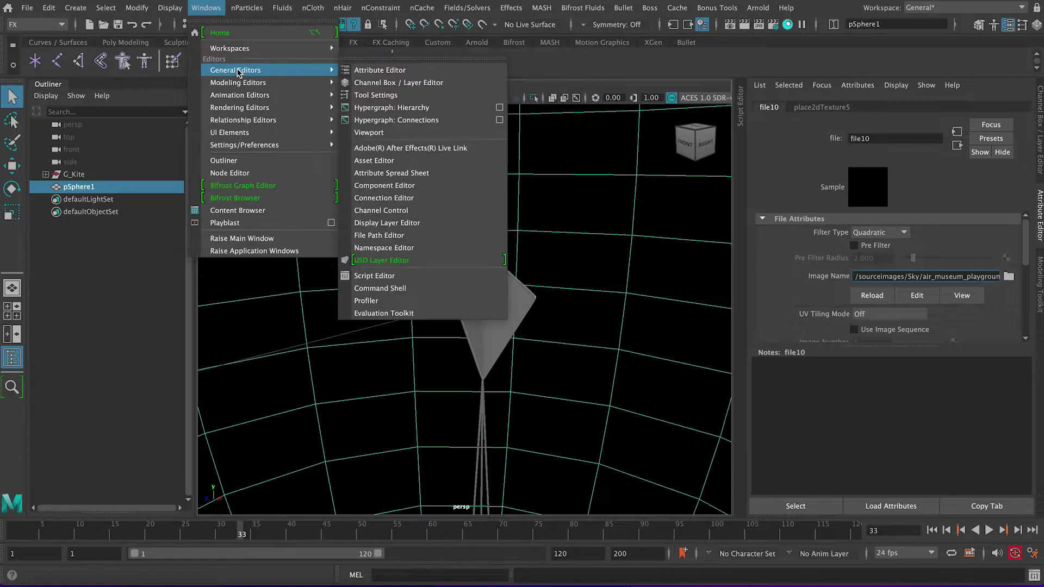
- In the File Path Editor, review the resolved sourceimages entry and select the unresolved Sky entry
{"action": "left_click", "coordinate": [392, 236]}
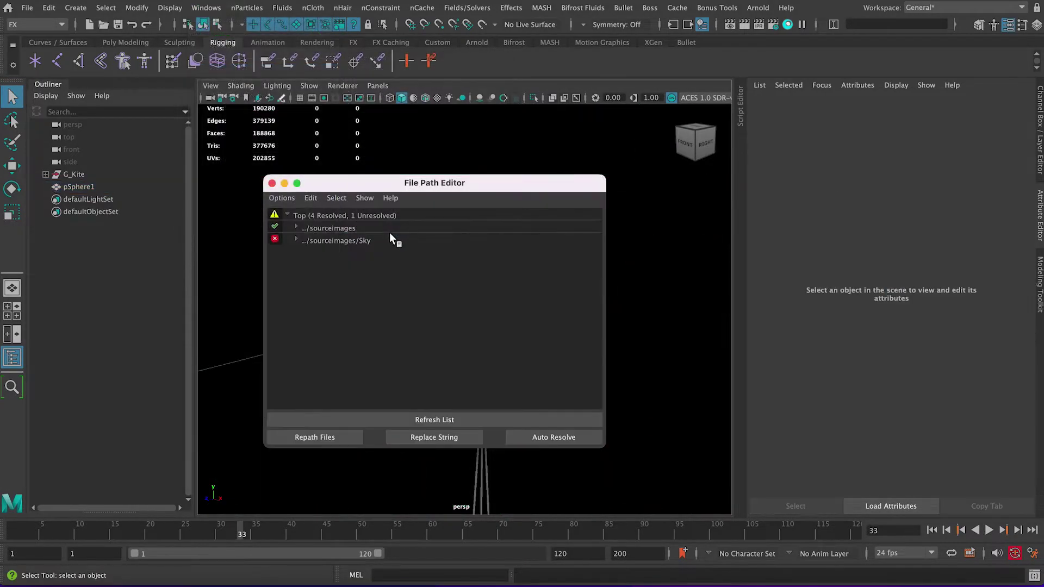
{"action": "left_click", "coordinate": [304, 228]}
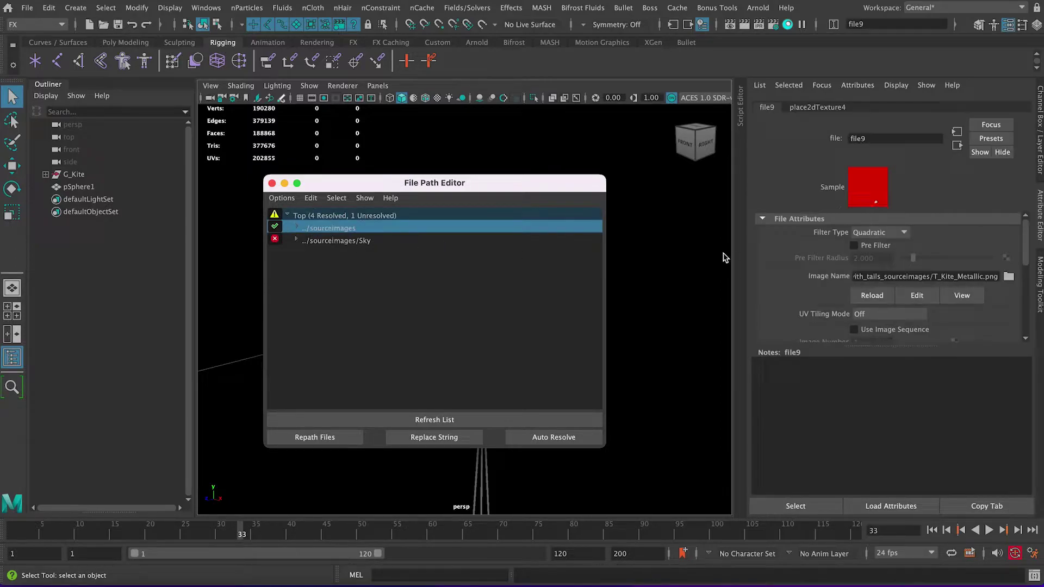
{"action": "left_click_drag", "start_coordinate": [884, 283], "coordinate": [805, 279]}
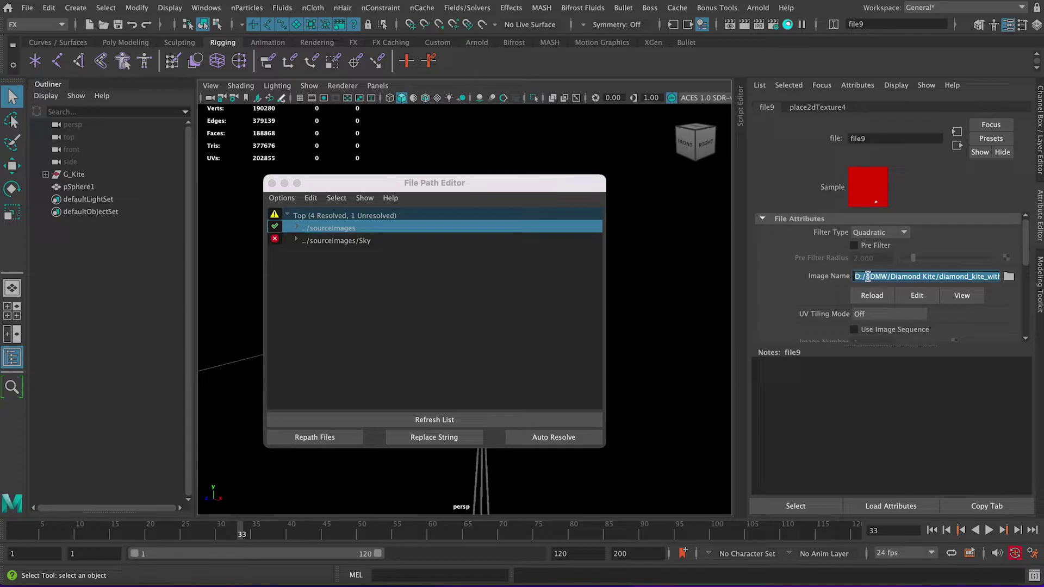
{"action": "left_click", "coordinate": [296, 227]}
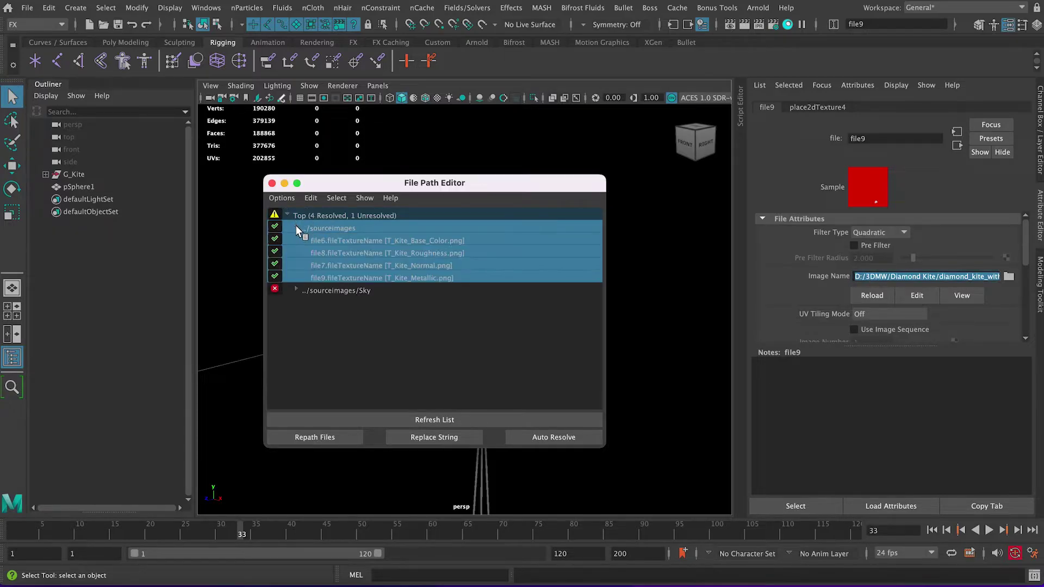
{"action": "left_click", "coordinate": [296, 226]}
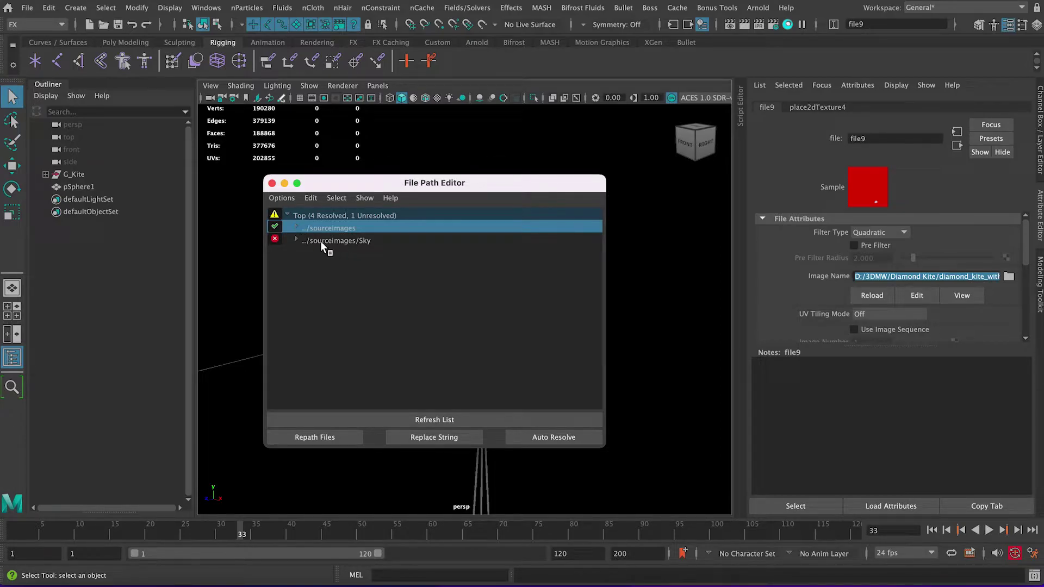
{"action": "left_click", "coordinate": [307, 241]}
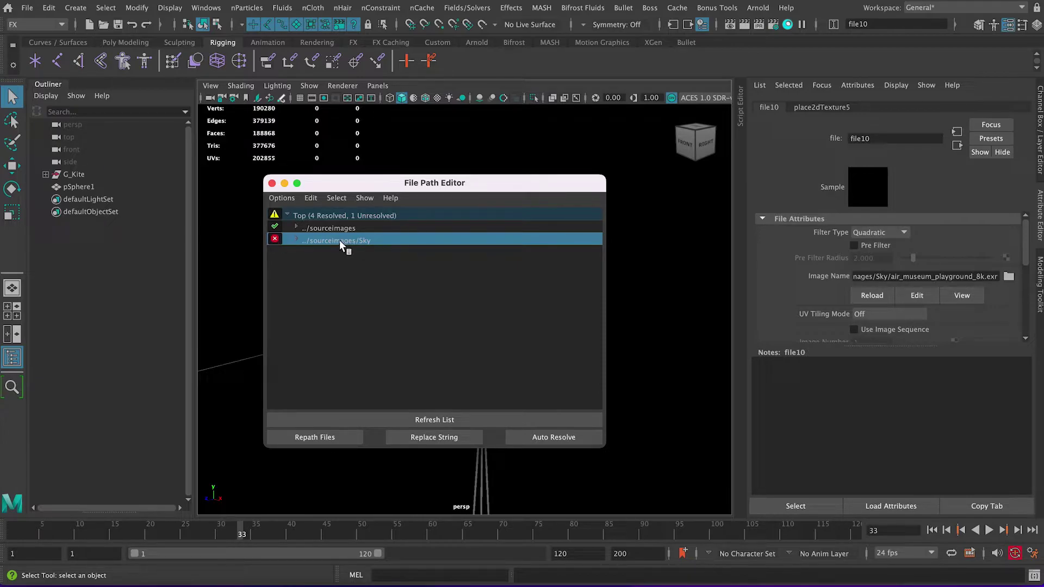
- Repath the missing sky image to the sourceimages/Sky_BG folder
{"action": "left_click", "coordinate": [330, 431]}
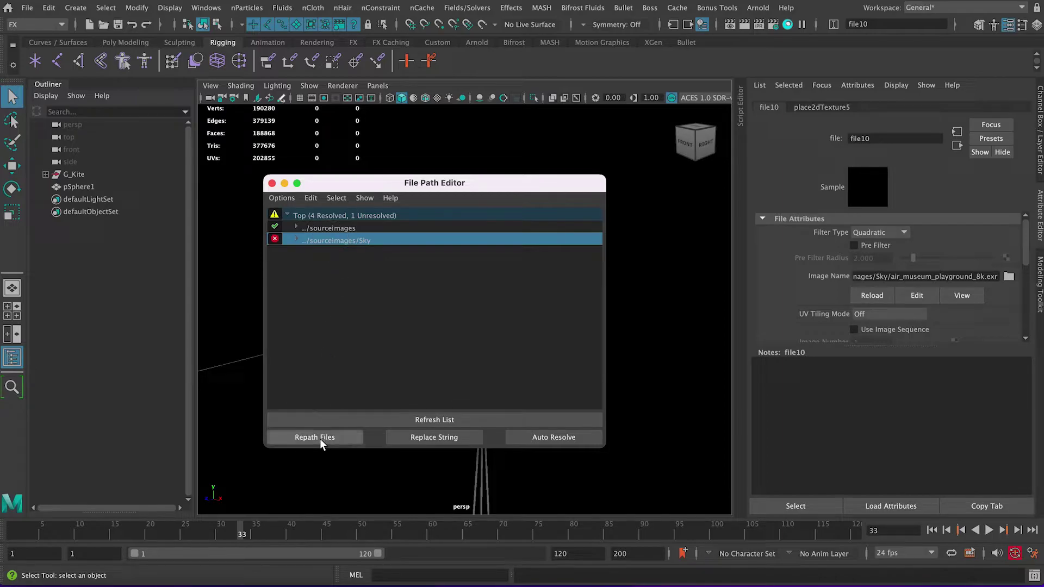
{"action": "left_click", "coordinate": [320, 439]}
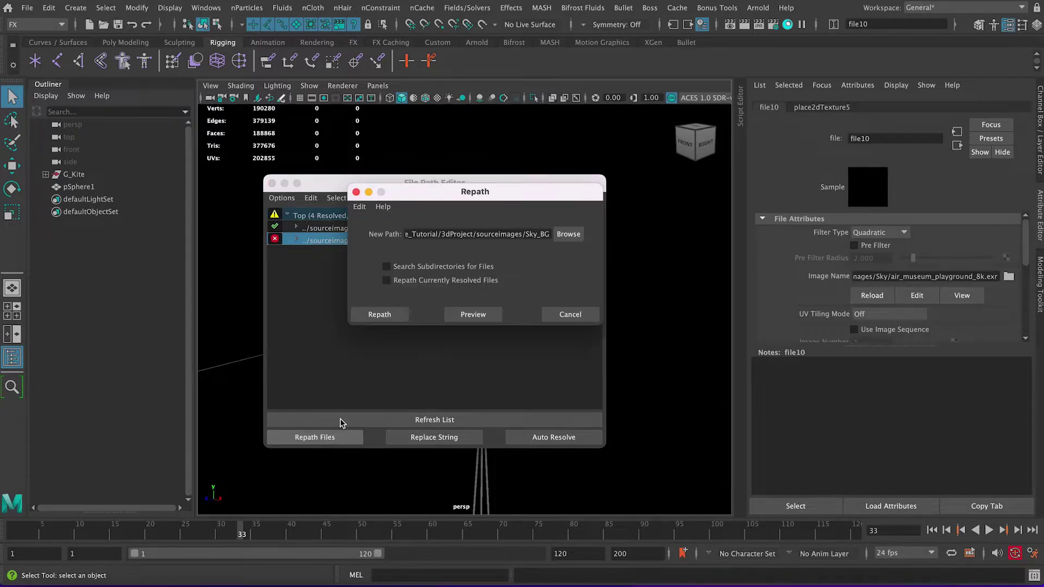
{"action": "left_click", "coordinate": [565, 235]}
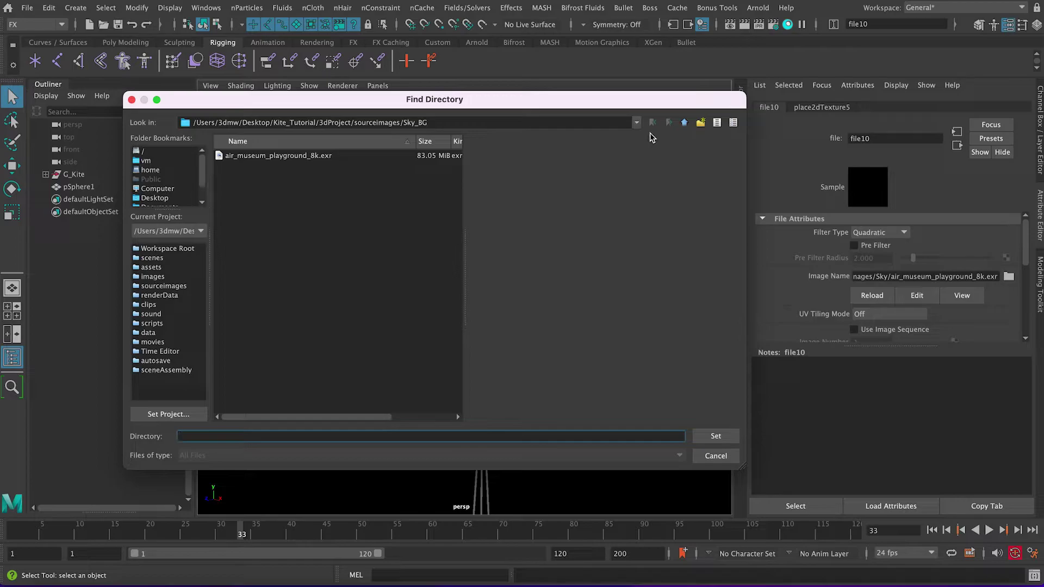
{"action": "left_click", "coordinate": [681, 124]}
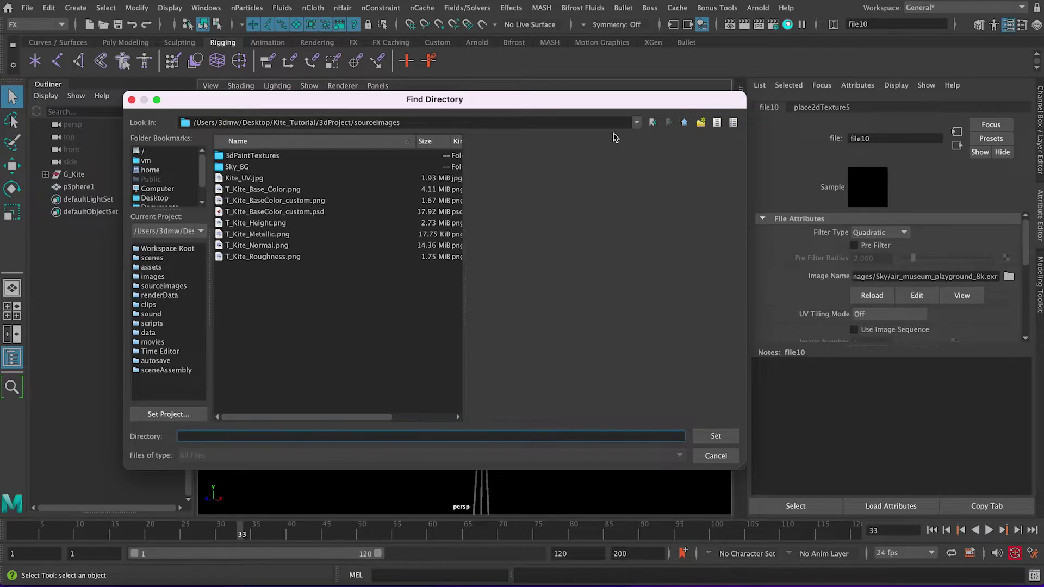
{"action": "double_click", "coordinate": [250, 168]}
{"action": "left_click", "coordinate": [715, 436]}
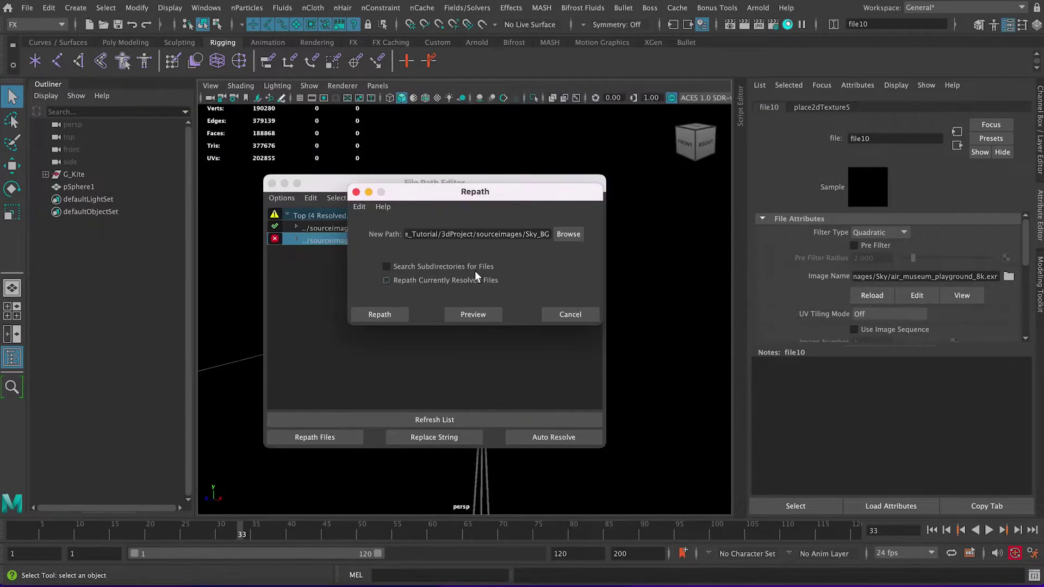
{"action": "left_click", "coordinate": [375, 313]}
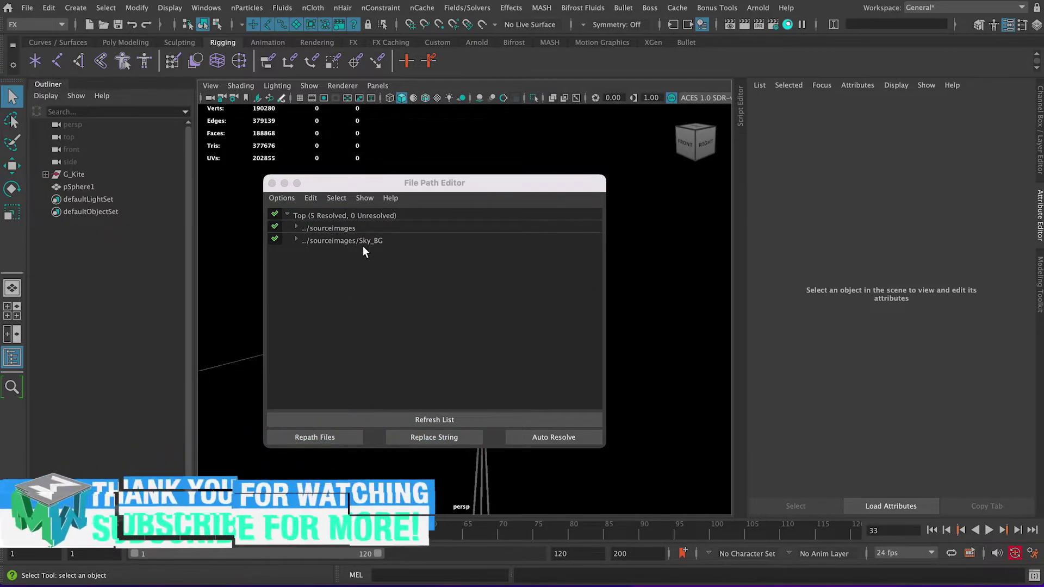
- Close the editor and verify file10 now points to Sky_BG/air_museum_playground_8k.exr
{"action": "left_click", "coordinate": [276, 190]}
{"action": "left_click", "coordinate": [273, 184]}
{"action": "left_click", "coordinate": [368, 180]}
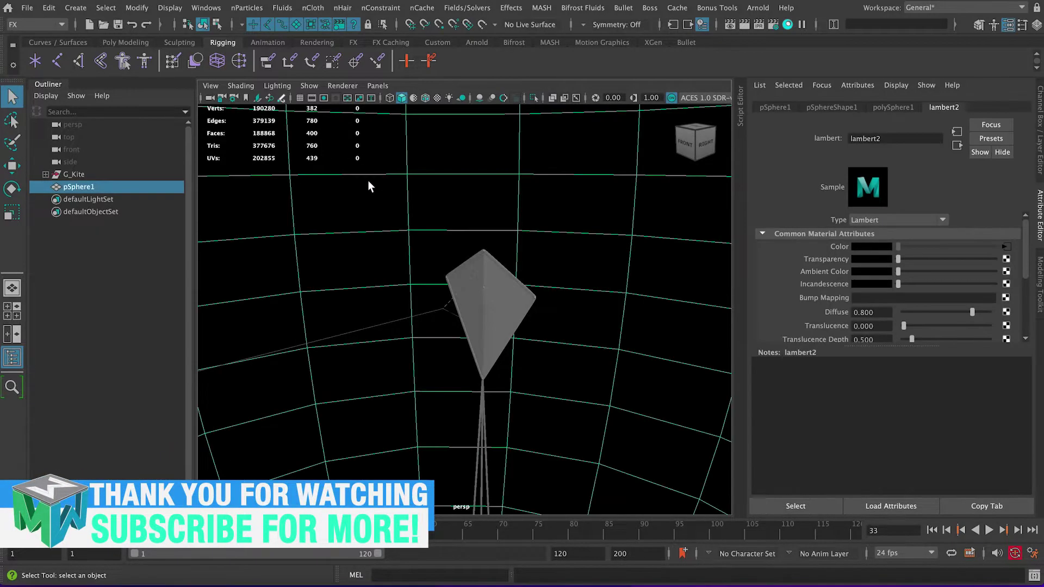
{"action": "left_click", "coordinate": [1006, 246]}
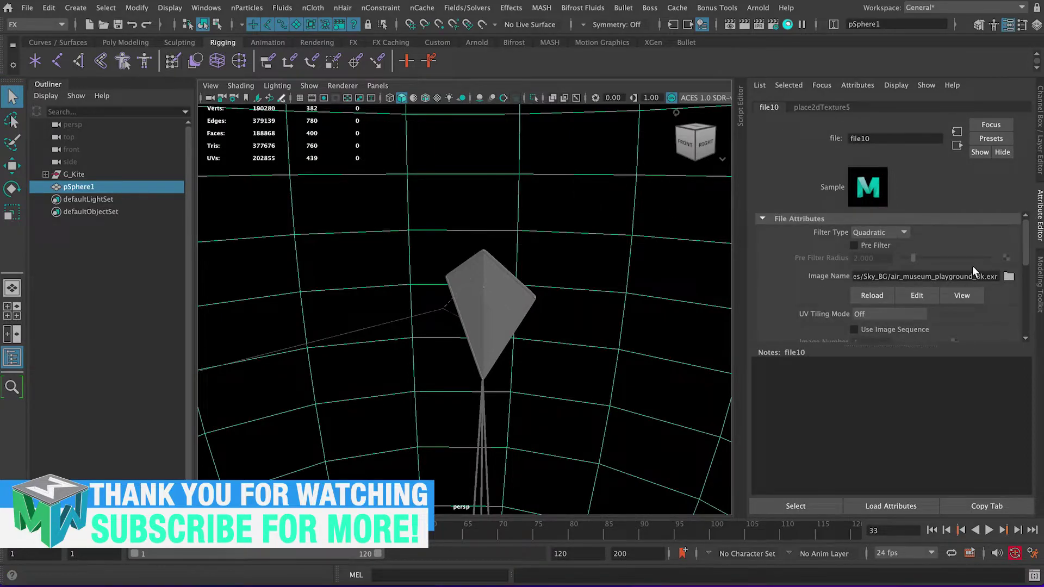
{"action": "double_click", "coordinate": [883, 276]}
{"action": "left_click_drag", "start_coordinate": [910, 277], "coordinate": [855, 276]}
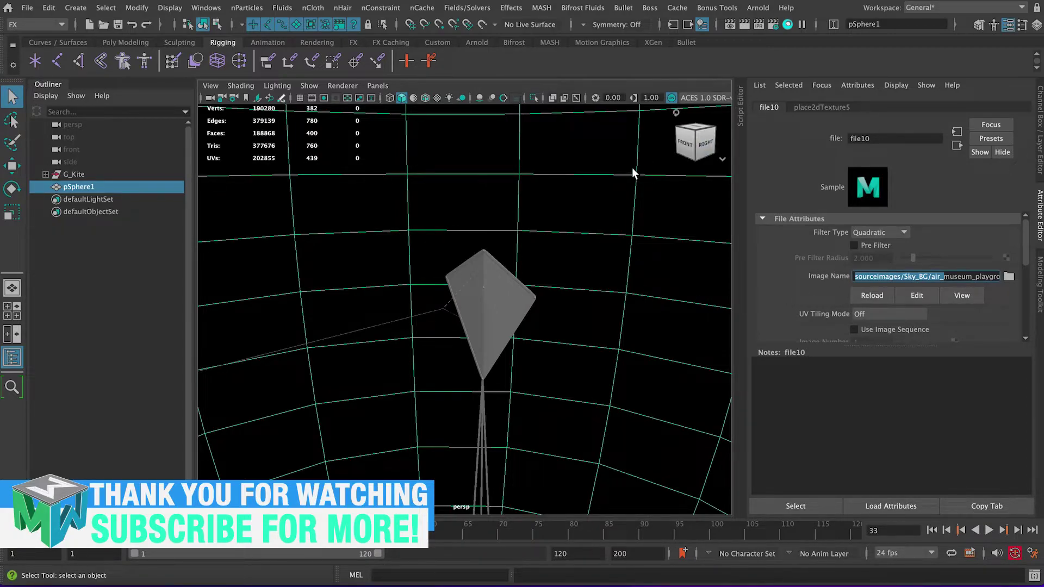
{"action": "left_click", "coordinate": [581, 185]}
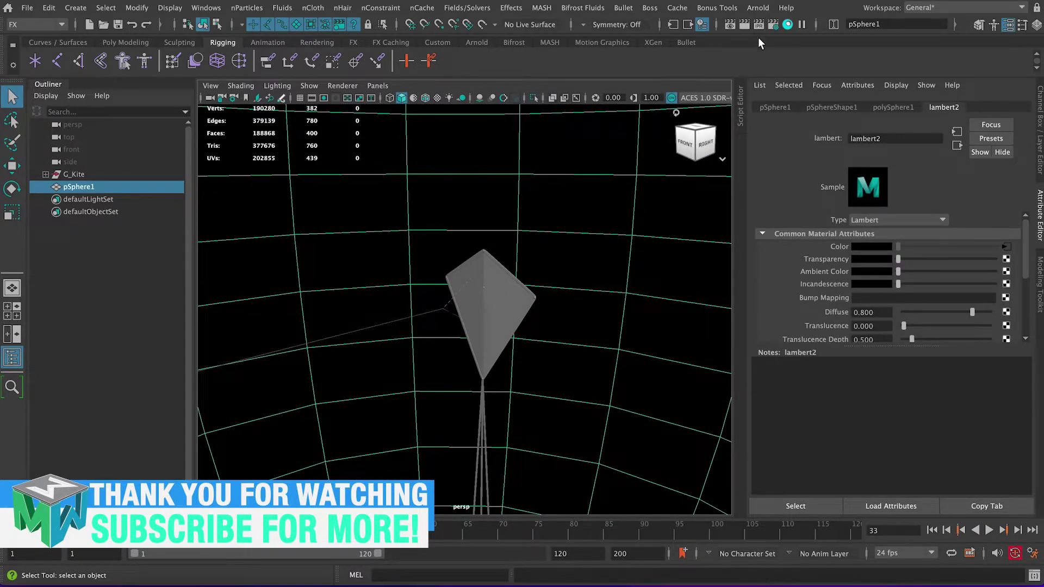
- Open the Arnold Tx Manager and select the four missing T_Kite textures
{"action": "left_click", "coordinate": [762, 8]}
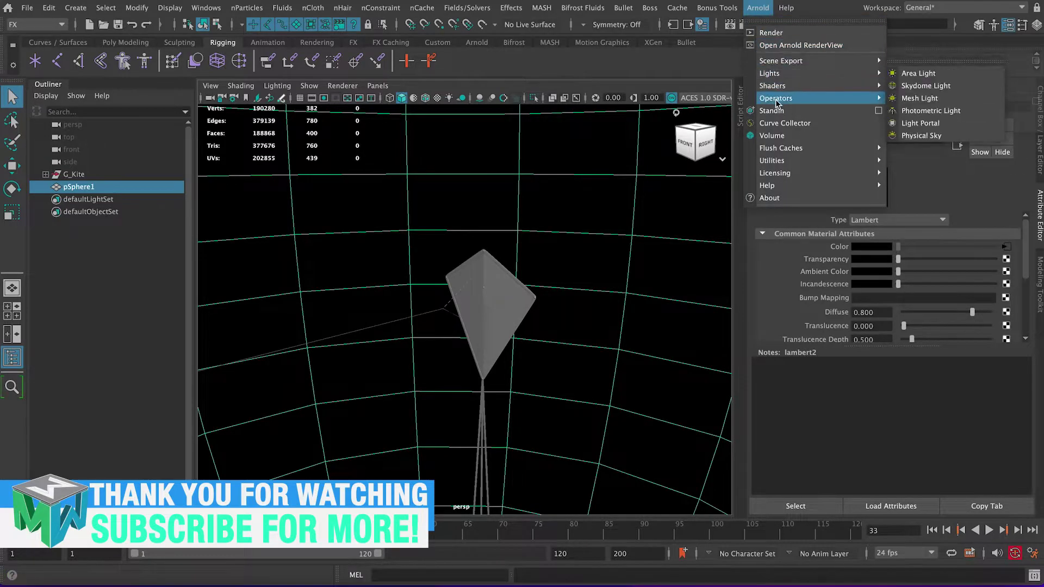
{"action": "mouse_move", "coordinate": [788, 163]}
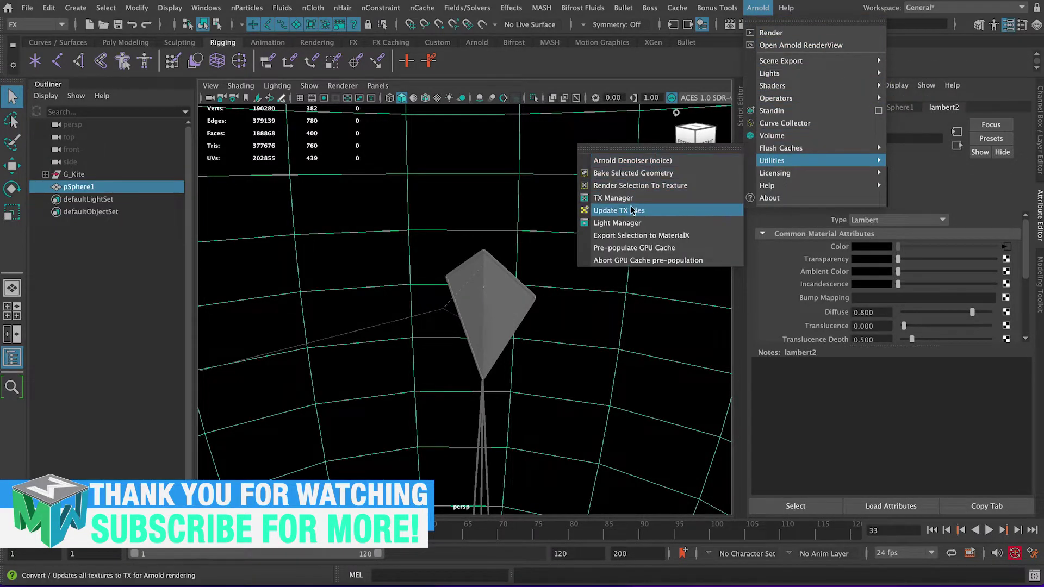
{"action": "left_click", "coordinate": [613, 198]}
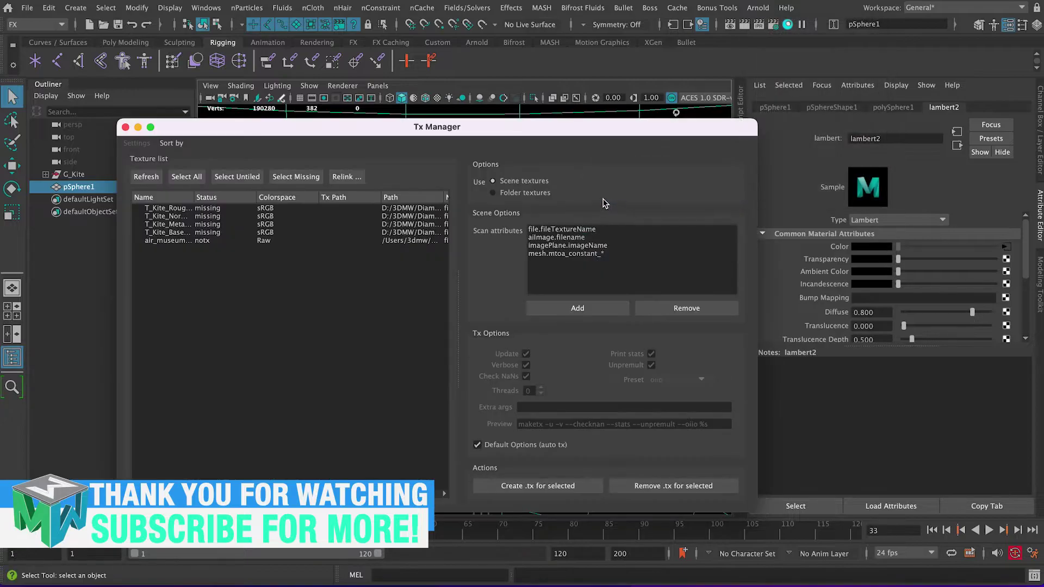
{"action": "left_click_drag", "start_coordinate": [466, 135], "coordinate": [593, 124]}
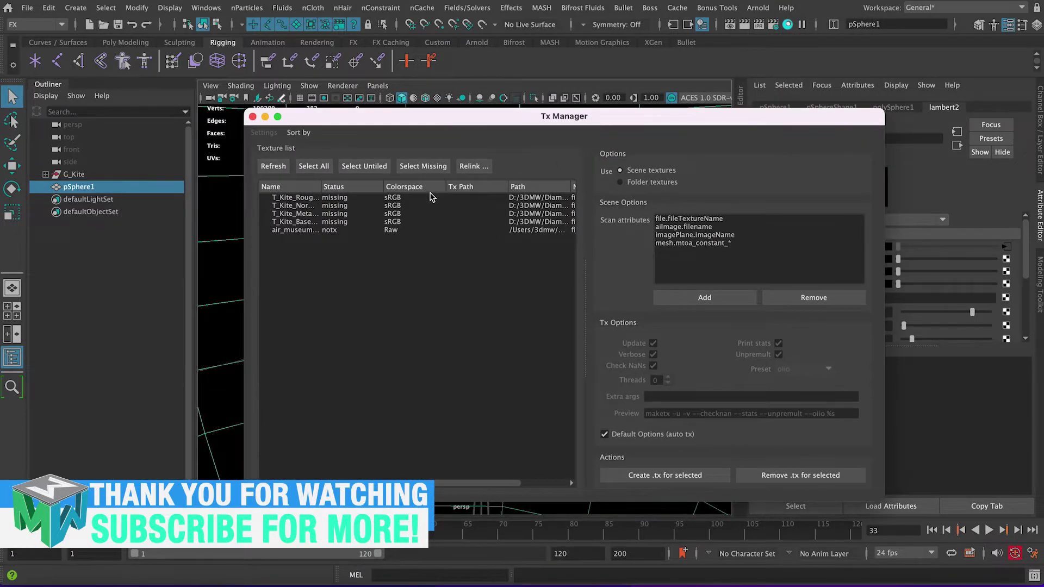
{"action": "left_click", "coordinate": [424, 168]}
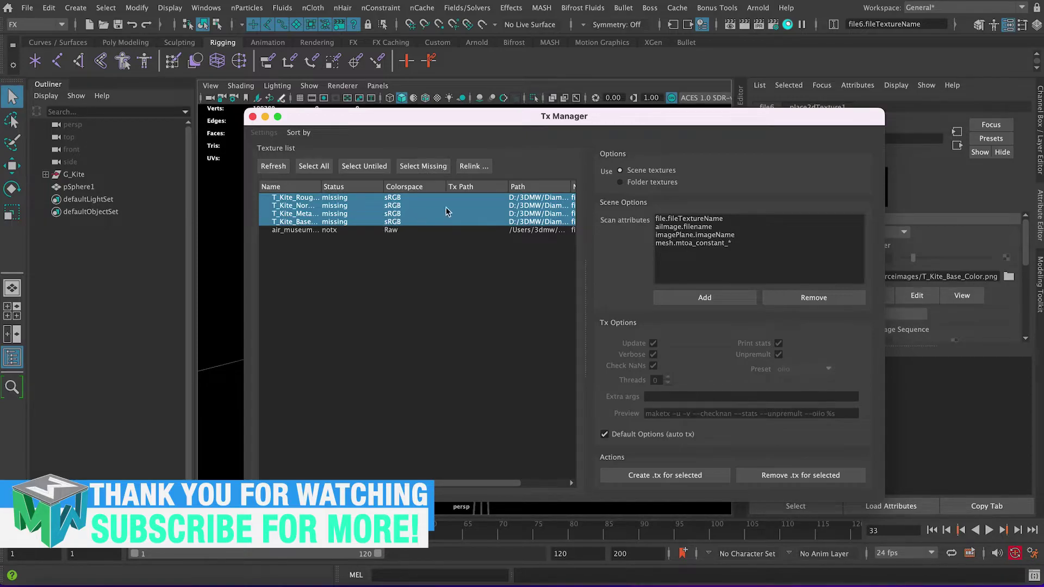
{"action": "left_click_drag", "start_coordinate": [494, 486], "coordinate": [543, 483]}
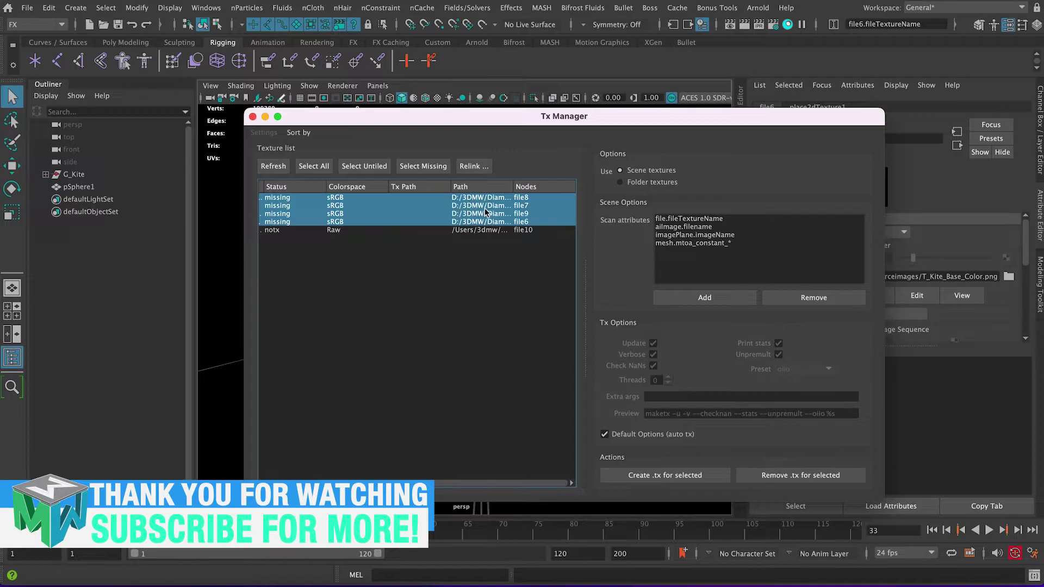
{"action": "left_click", "coordinate": [332, 230]}
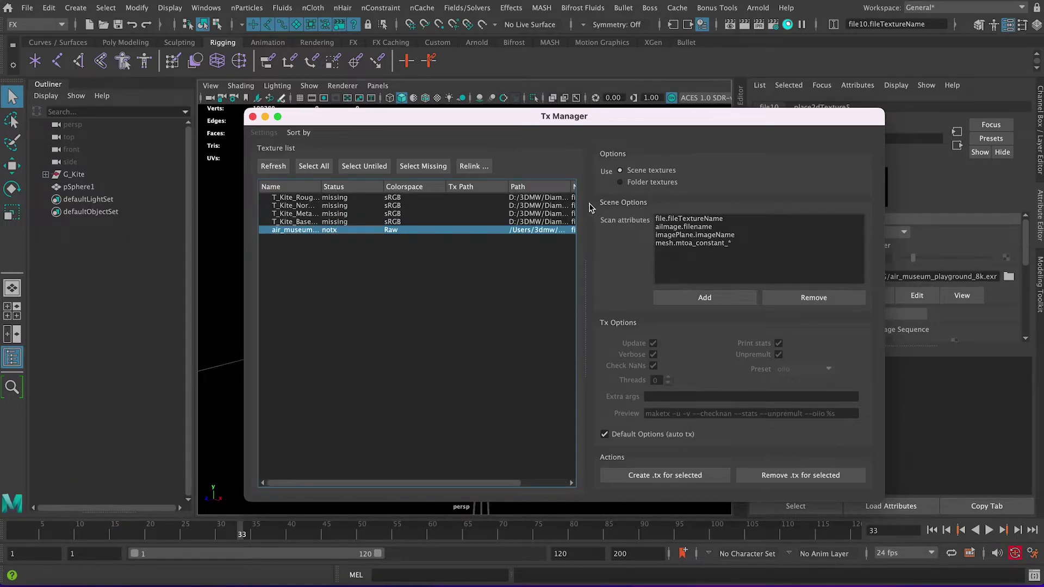
{"action": "left_click", "coordinate": [419, 166]}
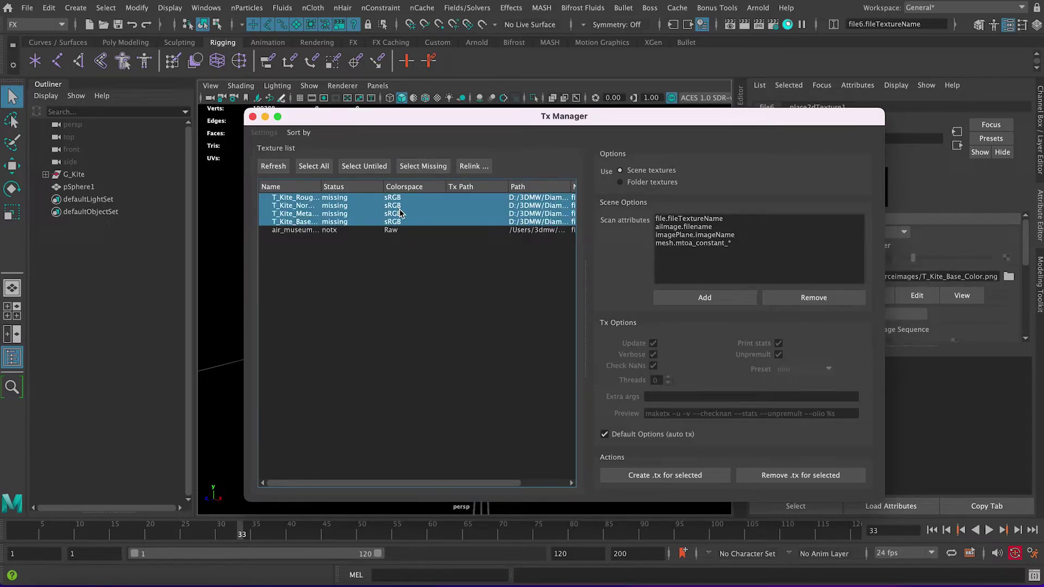
- Relink the missing textures to the project's sourceimages folder and close the Tx Manager
{"action": "left_click", "coordinate": [471, 167]}
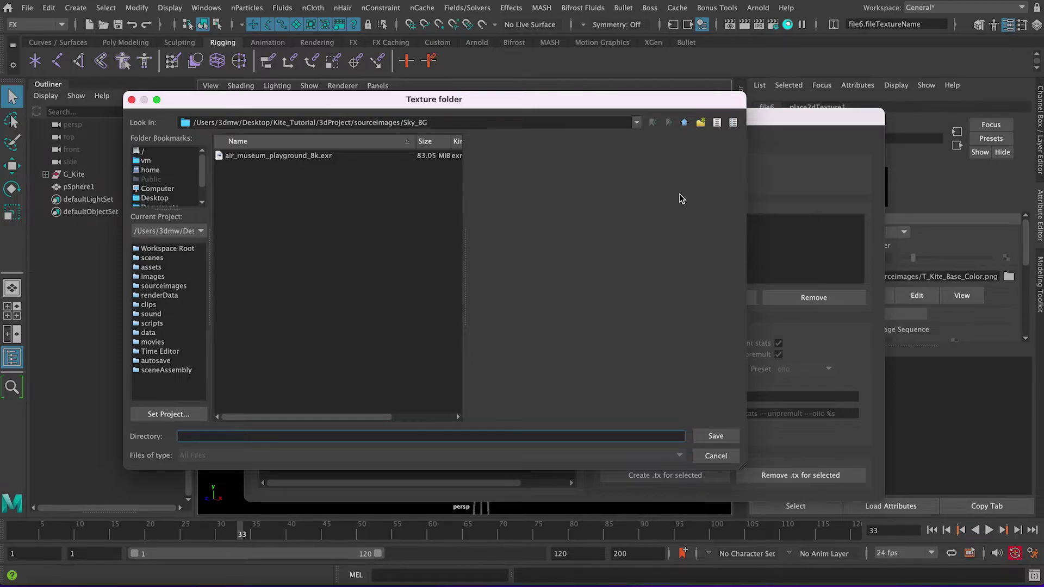
{"action": "left_click", "coordinate": [684, 123]}
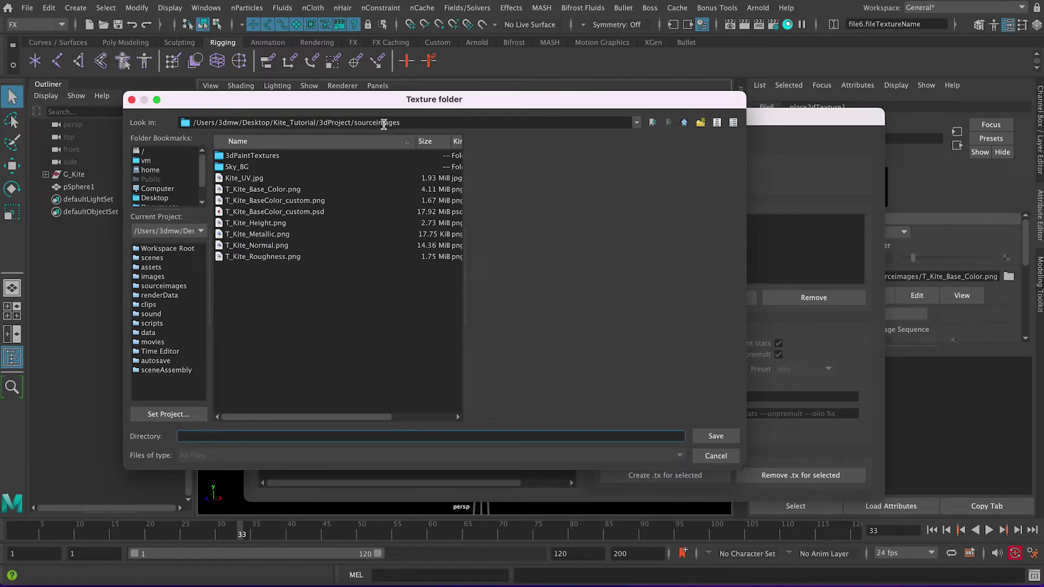
{"action": "left_click", "coordinate": [684, 123]}
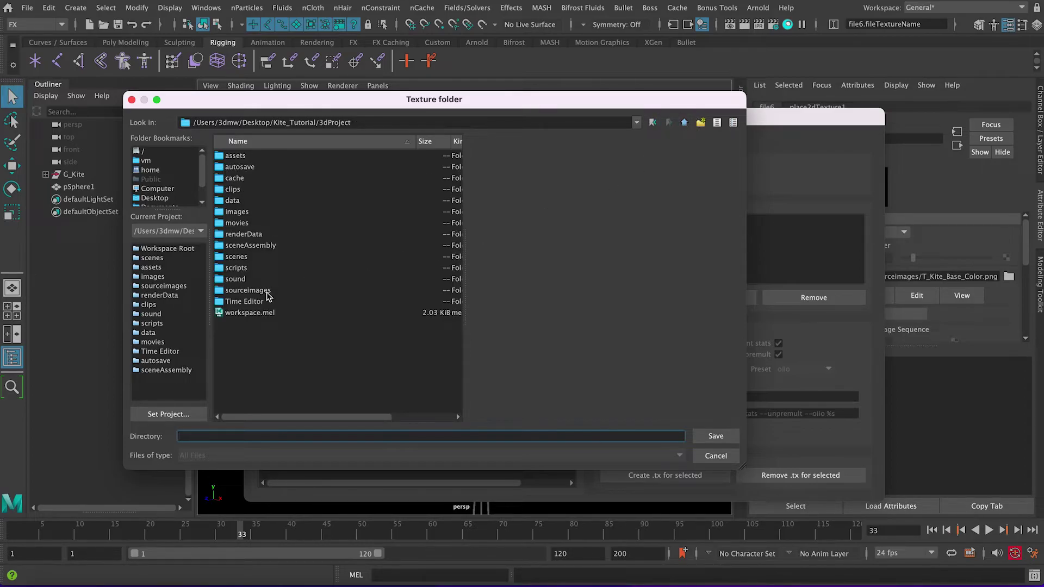
{"action": "left_click", "coordinate": [237, 292]}
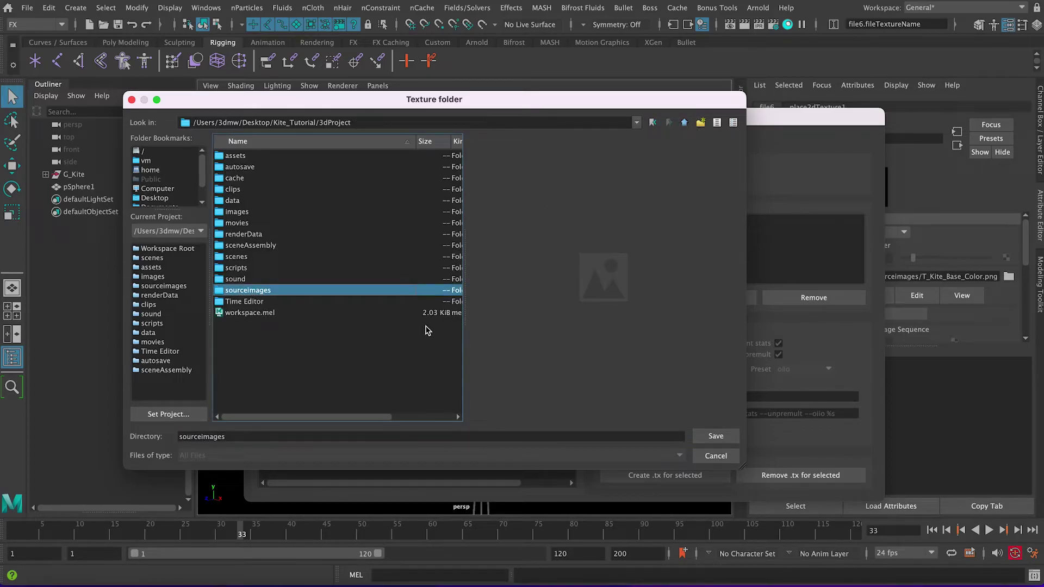
{"action": "left_click", "coordinate": [704, 438]}
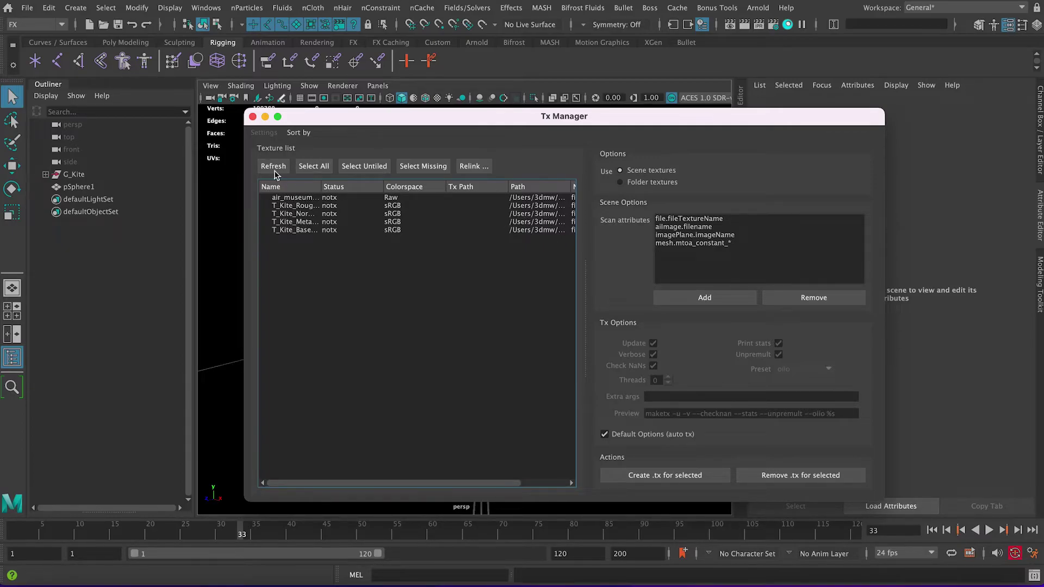
{"action": "left_click", "coordinate": [253, 117]}
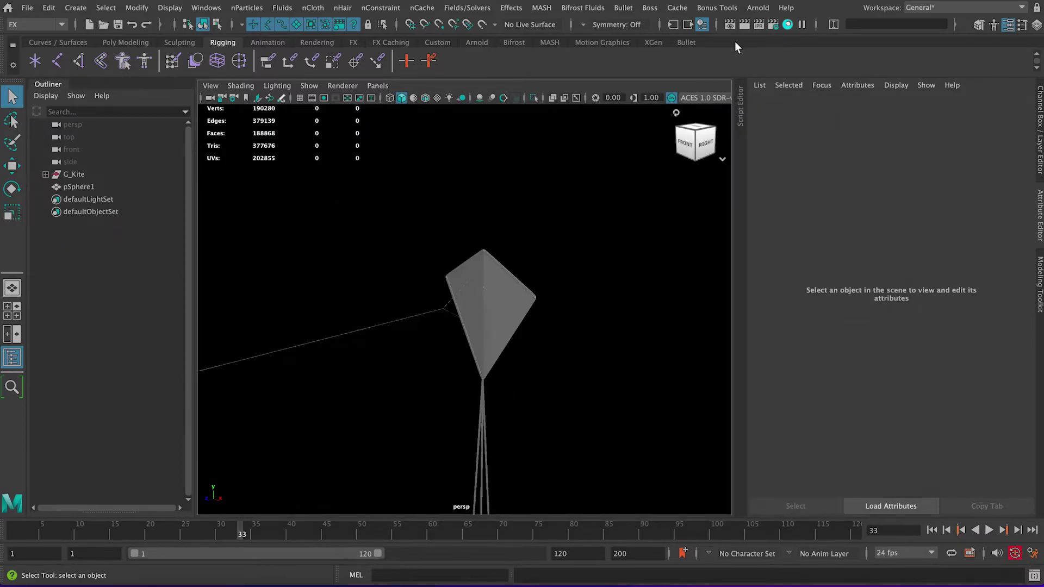
- Check the file6 and file7 image paths in Hypershade's Textures list, then minimise Hypershade
{"action": "left_click", "coordinate": [786, 25]}
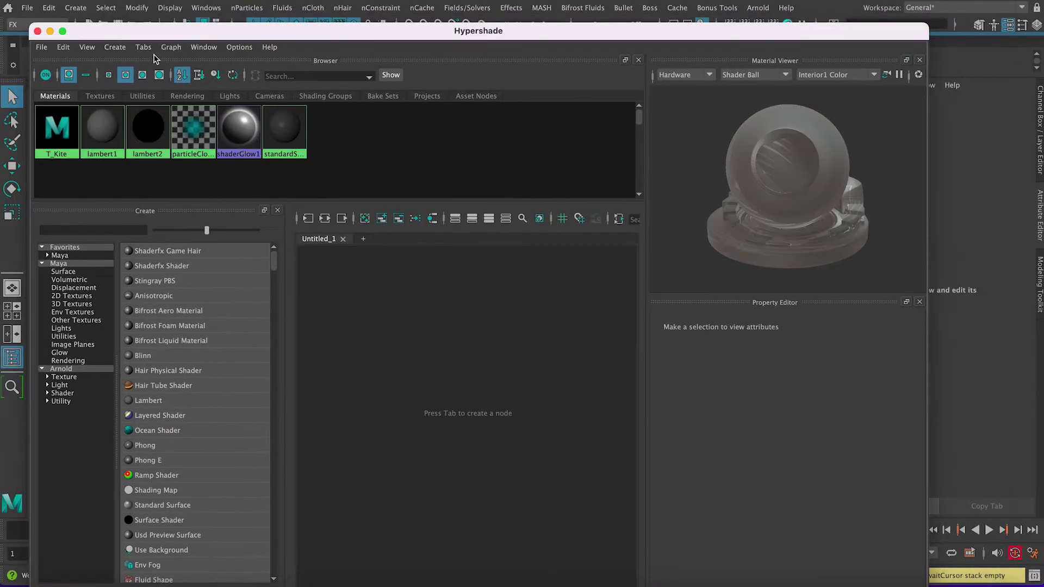
{"action": "left_click", "coordinate": [98, 97]}
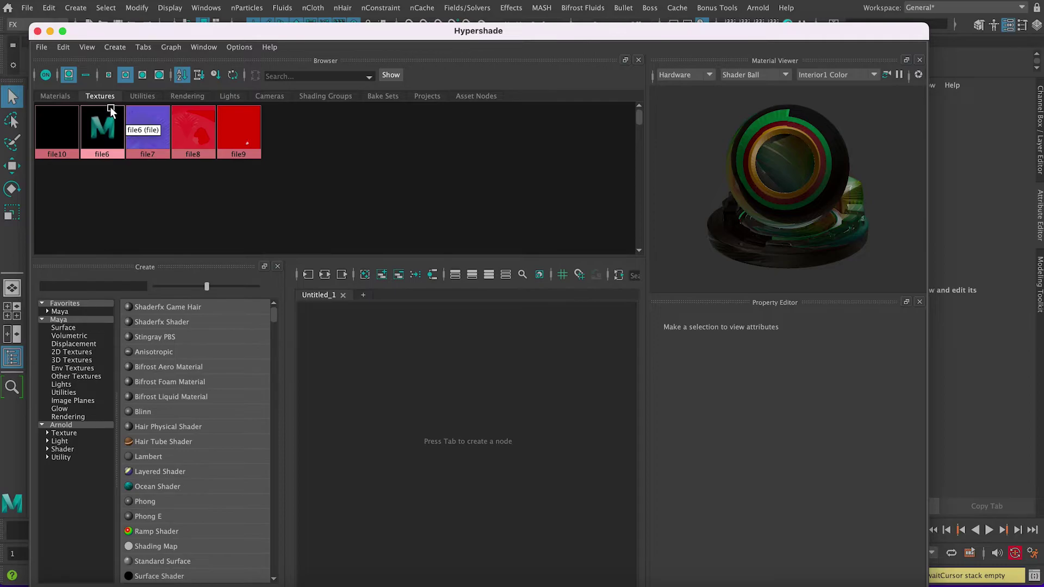
{"action": "left_click", "coordinate": [100, 127]}
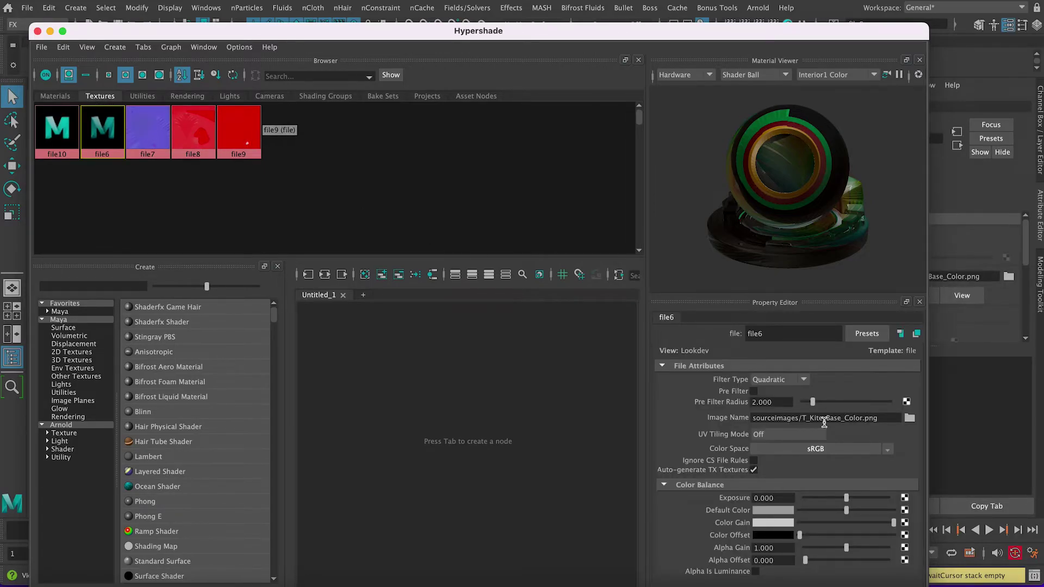
{"action": "left_click", "coordinate": [772, 417]}
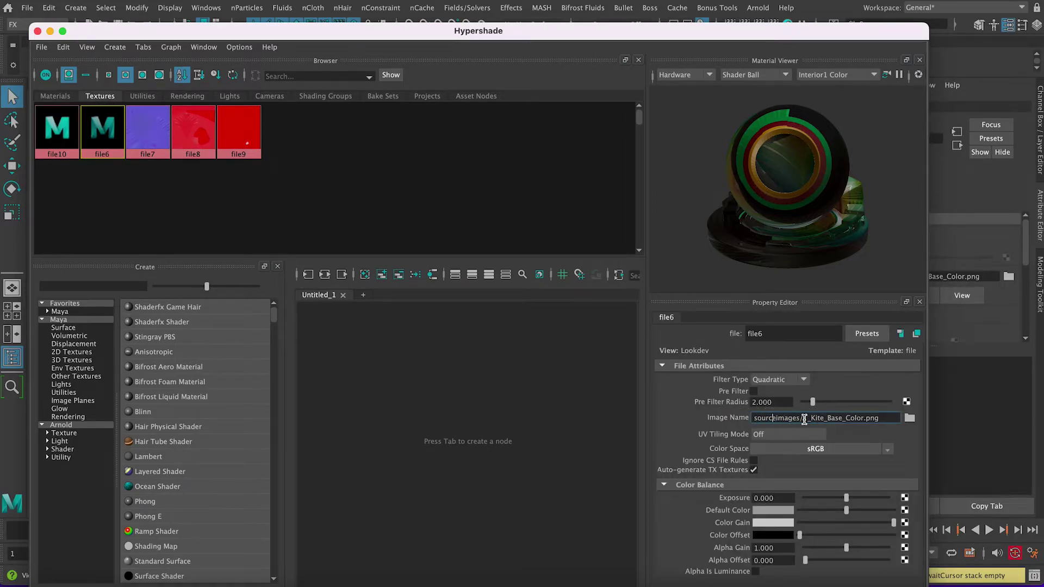
{"action": "left_click", "coordinate": [164, 137]}
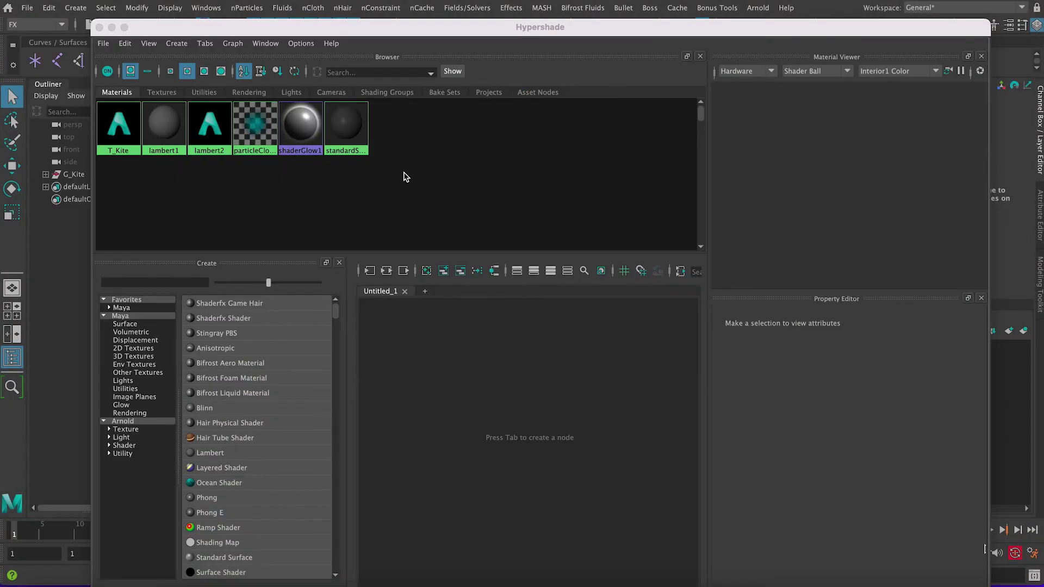
{"action": "left_click", "coordinate": [111, 27]}
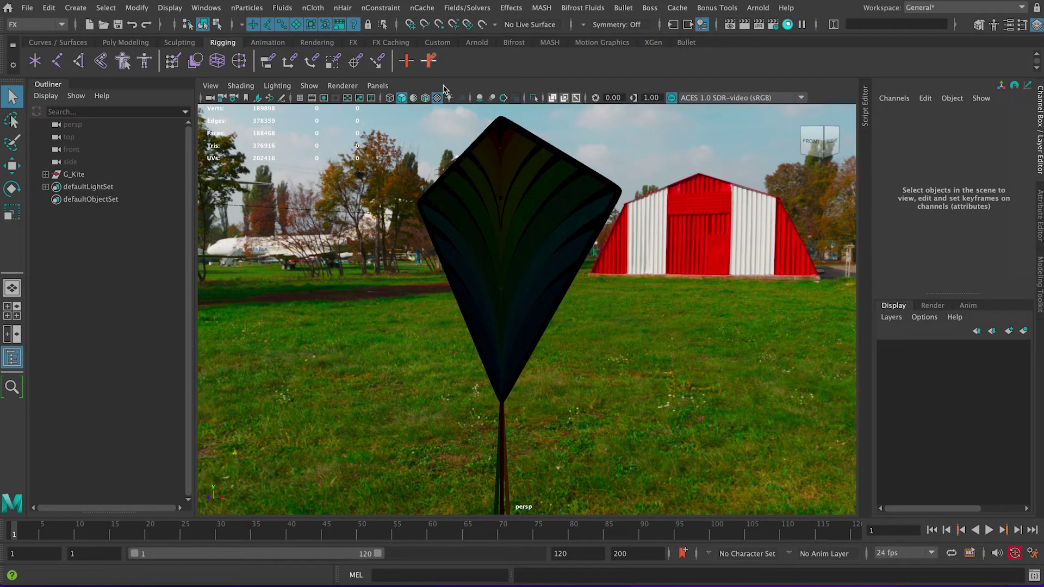
- Open the File Path Editor showing 5 resolved and 0 unresolved paths
{"action": "left_click", "coordinate": [207, 8]}
{"action": "mouse_move", "coordinate": [283, 70]}
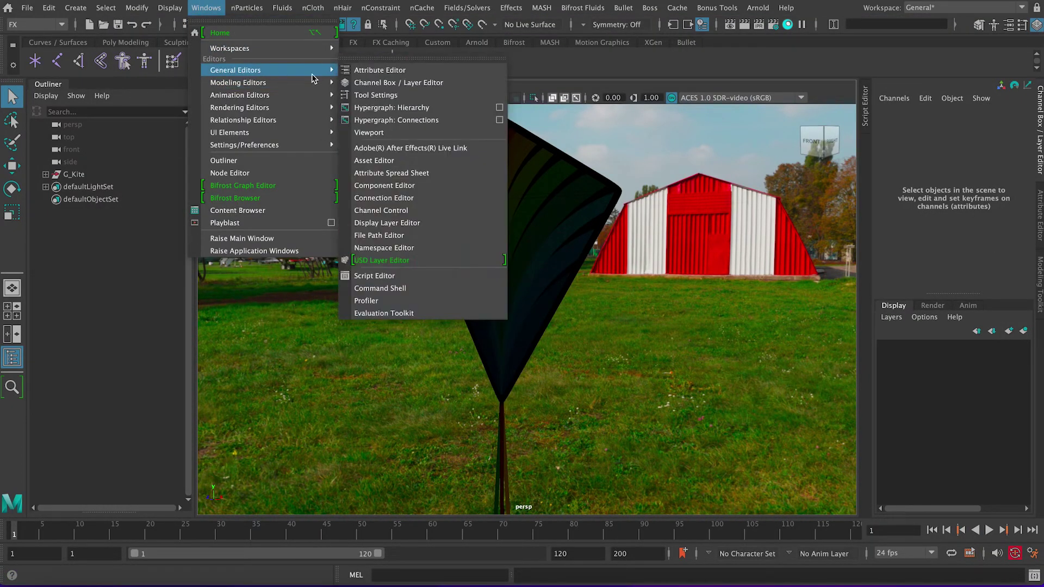
{"action": "left_click", "coordinate": [401, 236]}
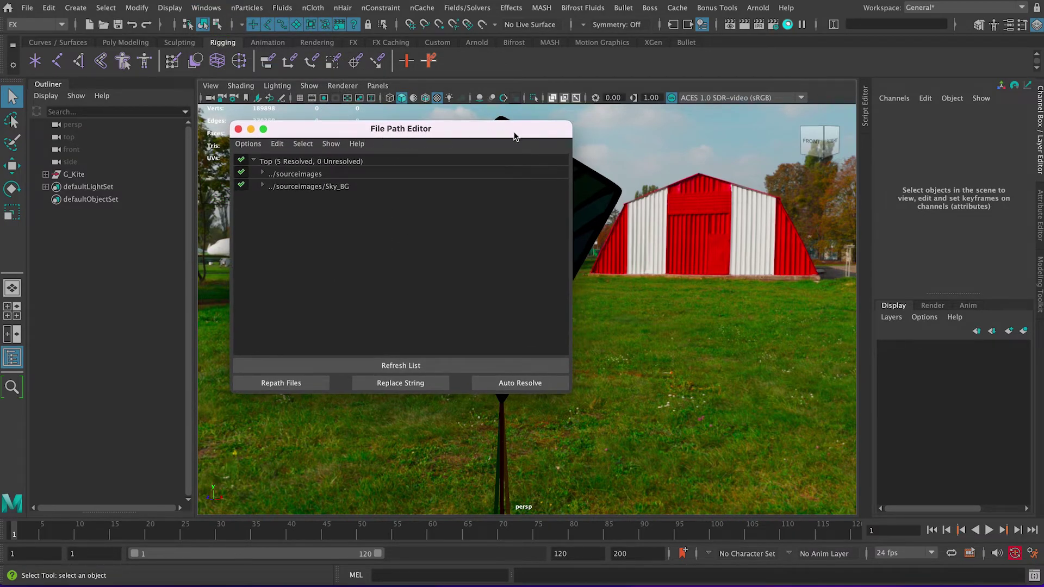
- Open the Arnold Tx Manager listing all five textures as hastx, arranged beside the File Path Editor
{"action": "left_click", "coordinate": [758, 8]}
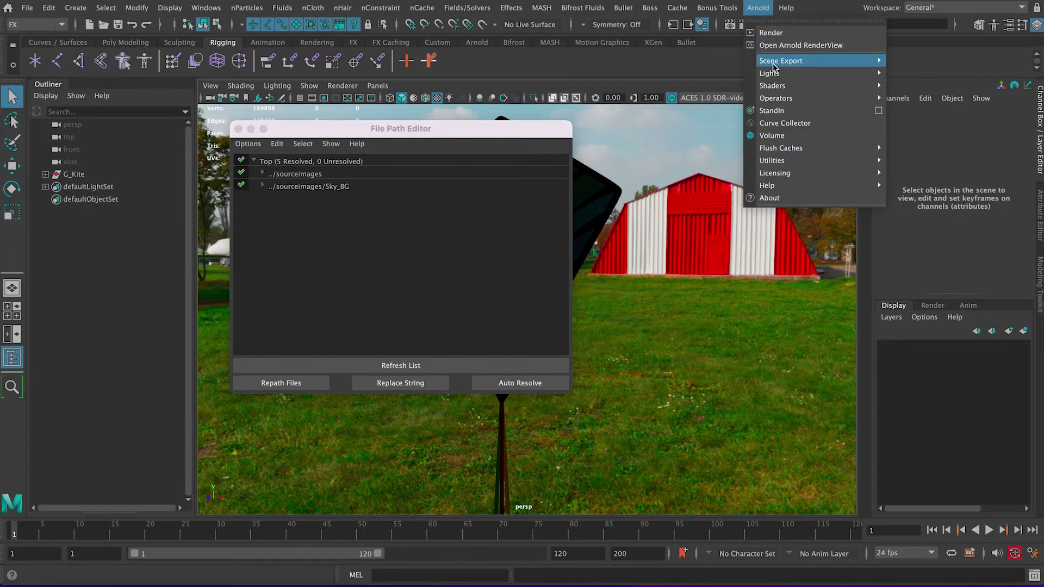
{"action": "mouse_move", "coordinate": [777, 168]}
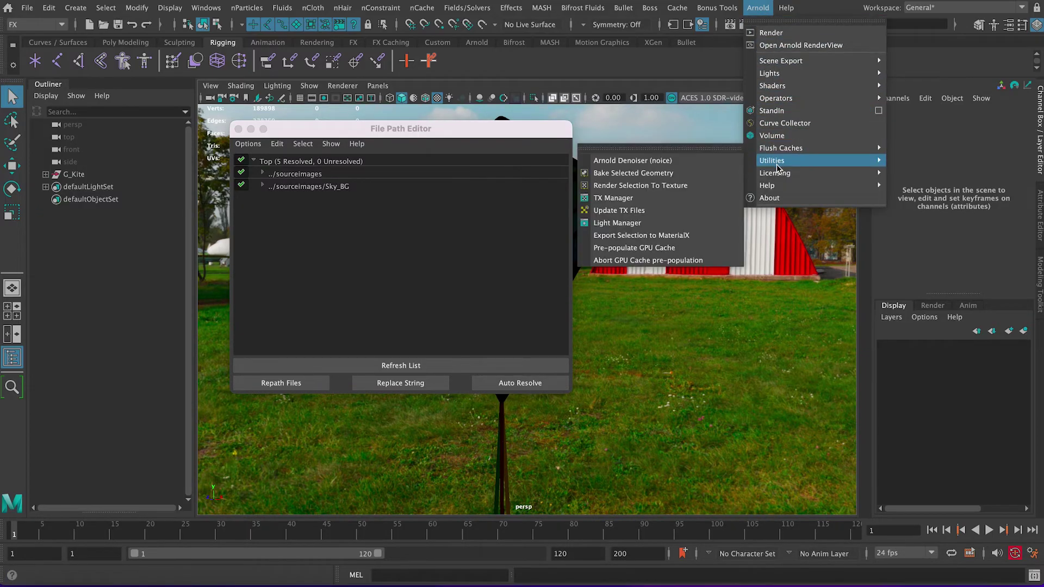
{"action": "left_click", "coordinate": [644, 198]}
{"action": "left_click_drag", "start_coordinate": [494, 83], "coordinate": [640, 79]}
{"action": "left_click_drag", "start_coordinate": [454, 134], "coordinate": [351, 136]}
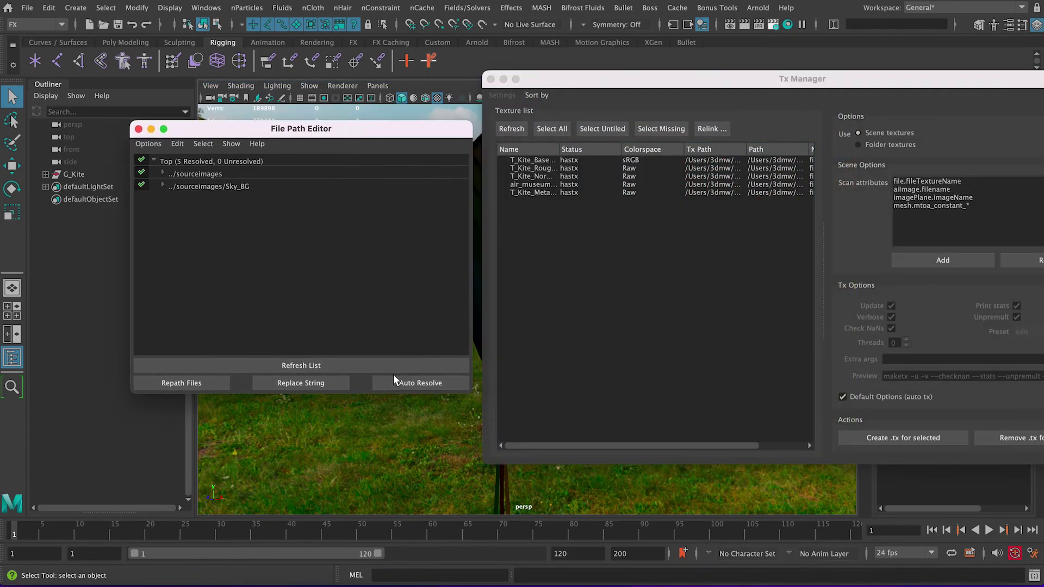